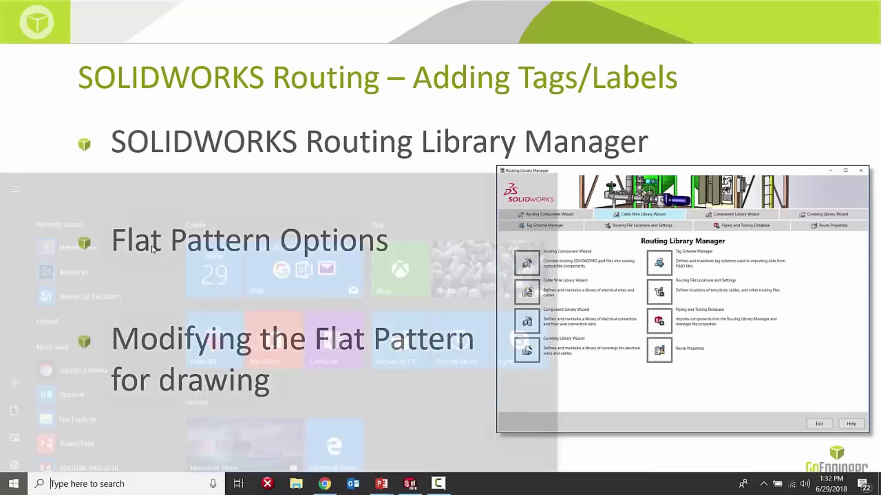
Launch SOLIDWORKS 2018 Routing Library Manager from the Start menu and start the Routing Component Wizard.
{"action": "scroll", "coordinate": [122, 241], "scroll_direction": "down", "scroll_amount": 8}
{"action": "scroll", "coordinate": [116, 242], "scroll_direction": "down", "scroll_amount": 15}
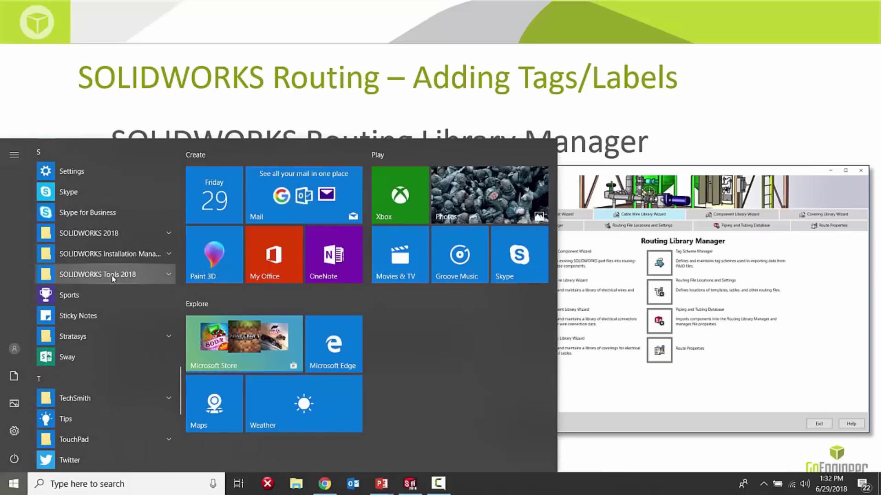
{"action": "left_click", "coordinate": [112, 276]}
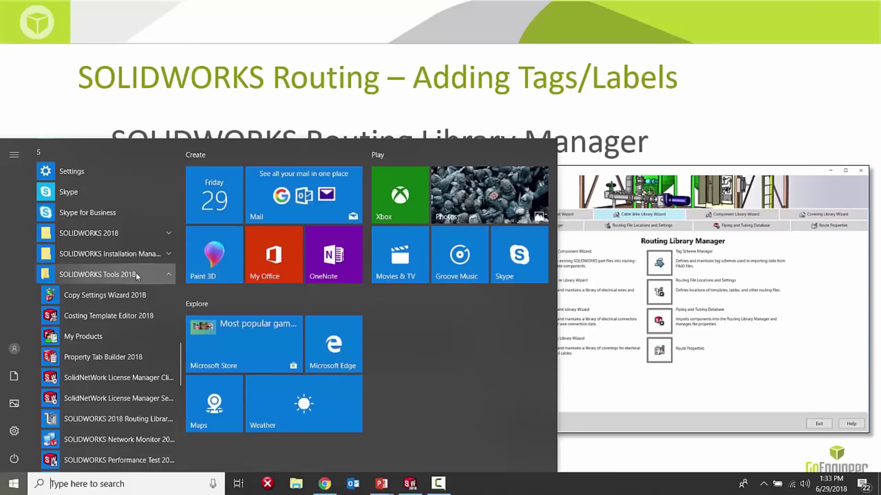
{"action": "left_click", "coordinate": [134, 423]}
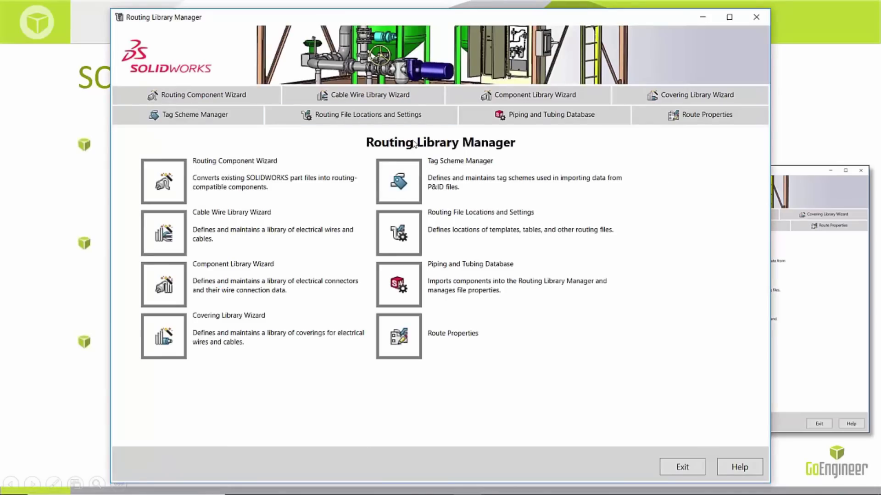
{"action": "left_click_drag", "start_coordinate": [377, 23], "coordinate": [389, 24]}
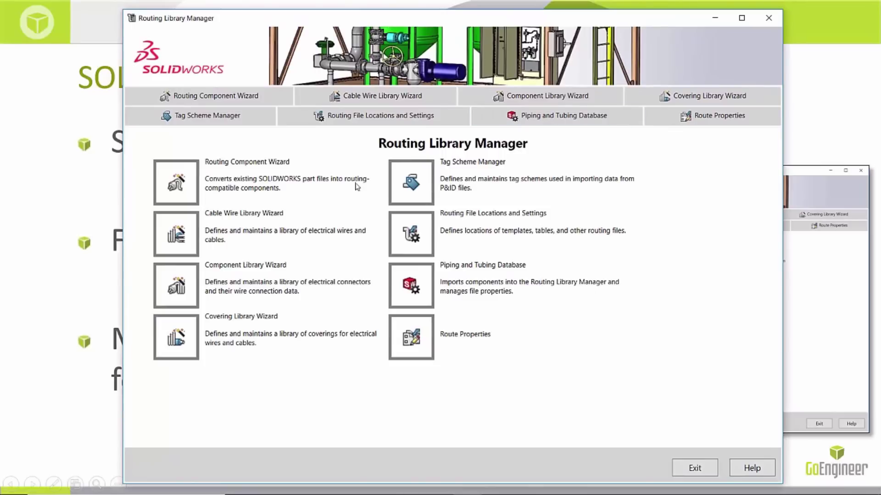
{"action": "left_click", "coordinate": [178, 182]}
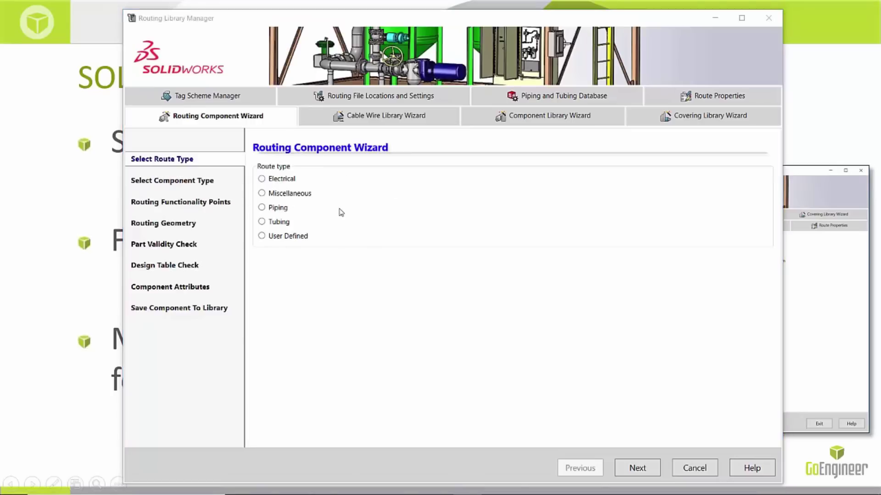
Switch to the Normal Tag part in SOLIDWORKS and orbit the cylinder to another angle.
{"action": "key", "text": "super"}
{"action": "left_click", "coordinate": [412, 481]}
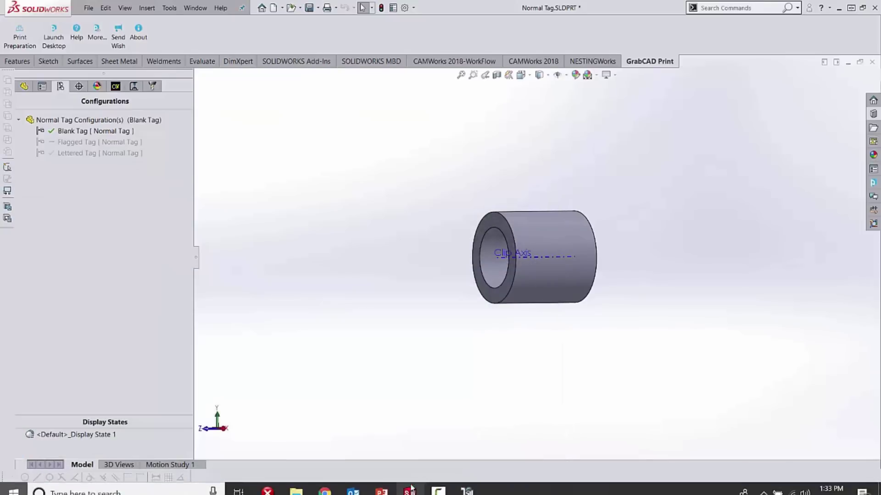
{"action": "left_click", "coordinate": [23, 88]}
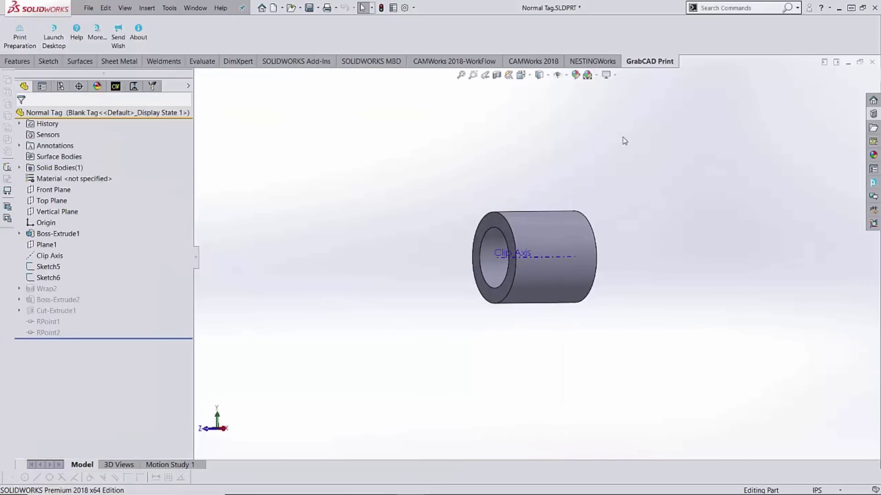
{"action": "scroll", "coordinate": [596, 163], "scroll_direction": "down", "scroll_amount": 1}
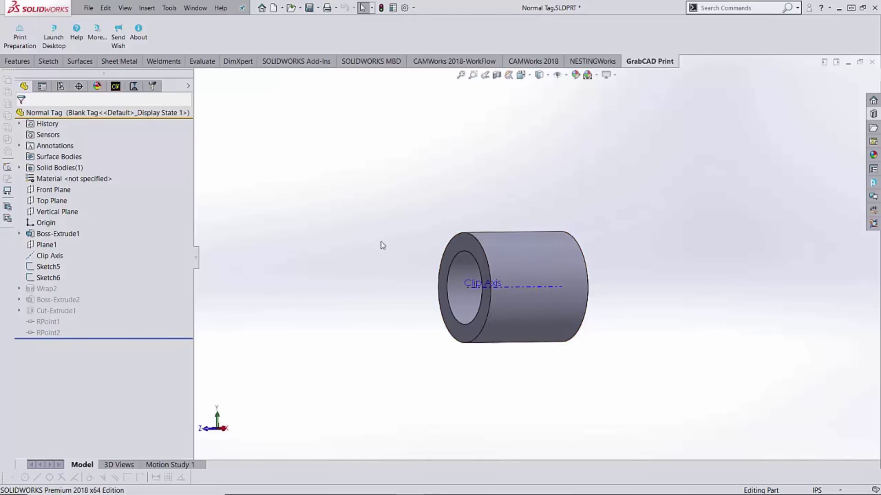
{"action": "mouse_move", "coordinate": [647, 229]}
{"action": "middle_mouse_down"}
{"action": "mouse_move", "coordinate": [698, 254]}
{"action": "mouse_move", "coordinate": [624, 243]}
{"action": "mouse_move", "coordinate": [702, 230]}
{"action": "mouse_move", "coordinate": [601, 231]}
{"action": "mouse_move", "coordinate": [670, 230]}
{"action": "mouse_move", "coordinate": [635, 234]}
{"action": "middle_mouse_up"}
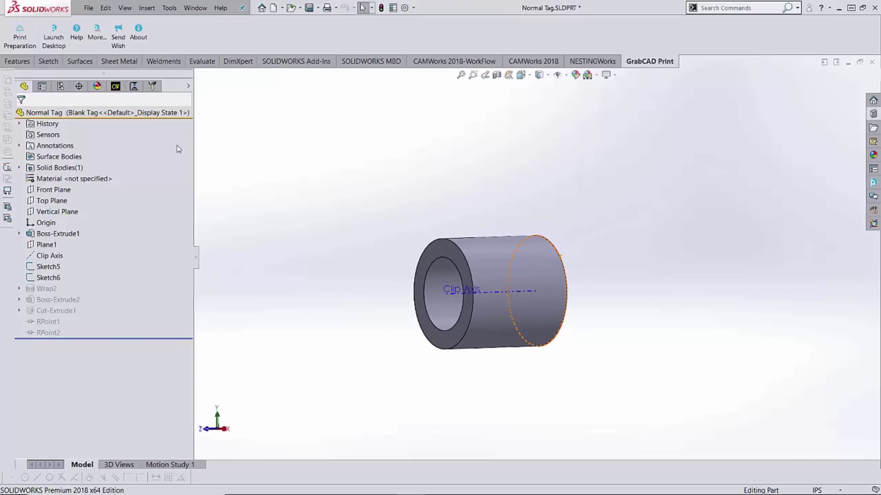
Preview the Normal Tag part's Flagged Tag and Lettered Tag configurations, rotating to see the A.
{"action": "left_click", "coordinate": [60, 87]}
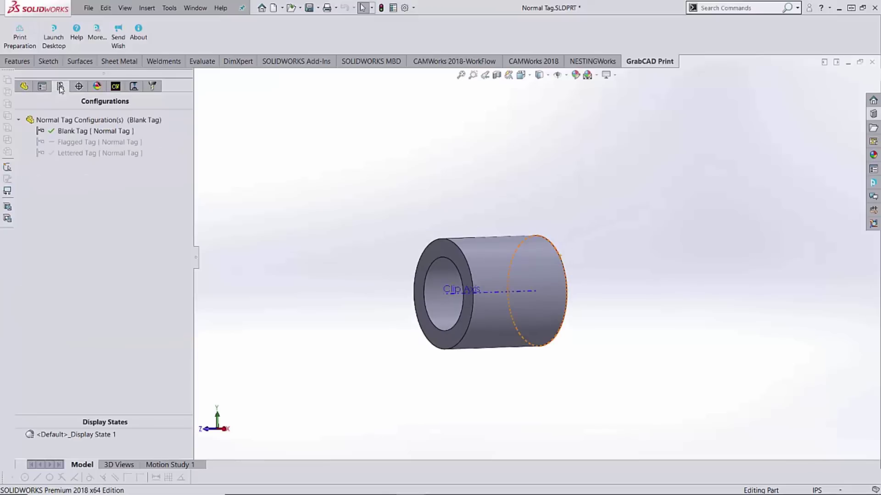
{"action": "double_click", "coordinate": [106, 144]}
{"action": "middle_click_drag", "start_coordinate": [495, 243], "coordinate": [484, 262]}
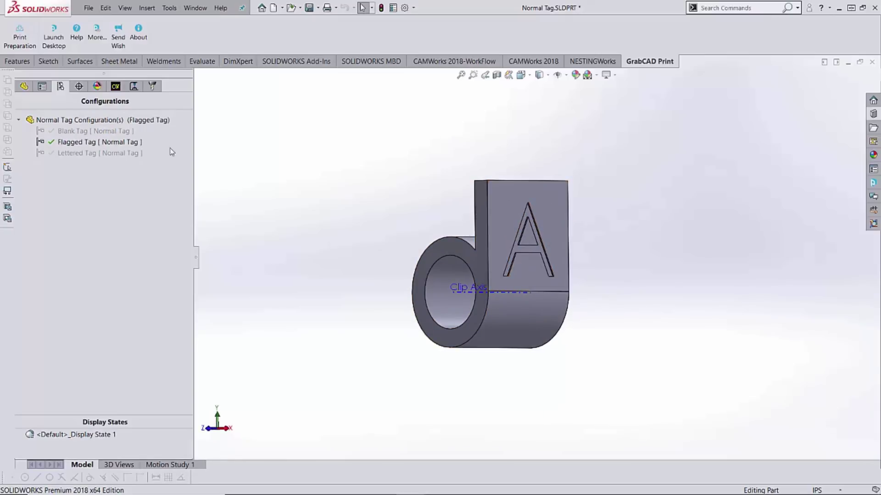
{"action": "left_click", "coordinate": [101, 154]}
{"action": "double_click", "coordinate": [101, 155]}
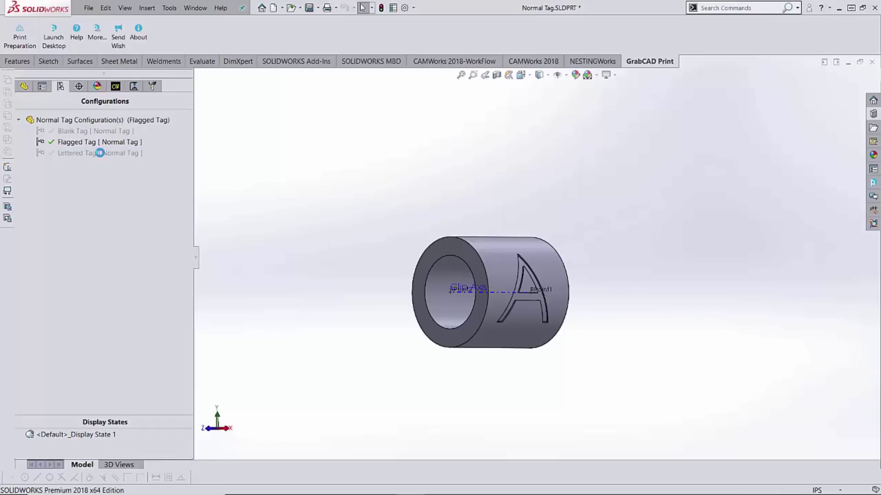
{"action": "middle_click_drag", "start_coordinate": [357, 262], "coordinate": [450, 261]}
Return the part to Blank Tag and orbit to show the tube's bore end.
{"action": "double_click", "coordinate": [92, 132]}
{"action": "left_click", "coordinate": [23, 87]}
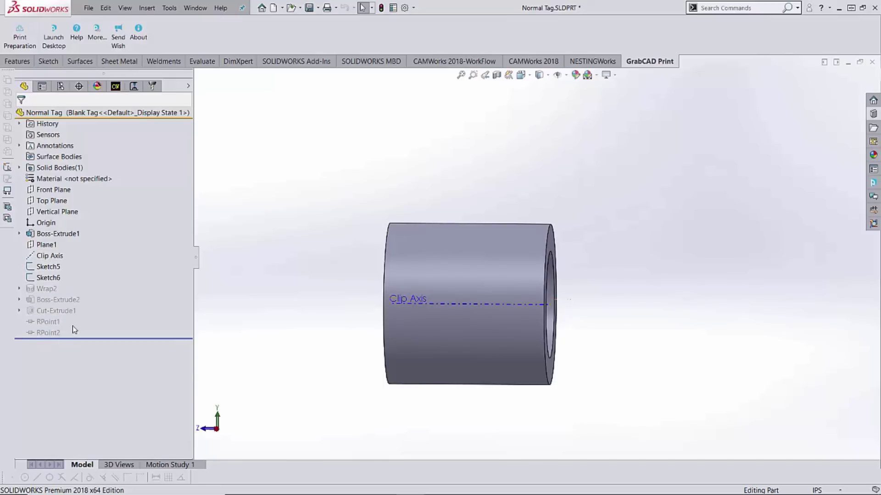
{"action": "middle_click_drag", "start_coordinate": [421, 300], "coordinate": [404, 316]}
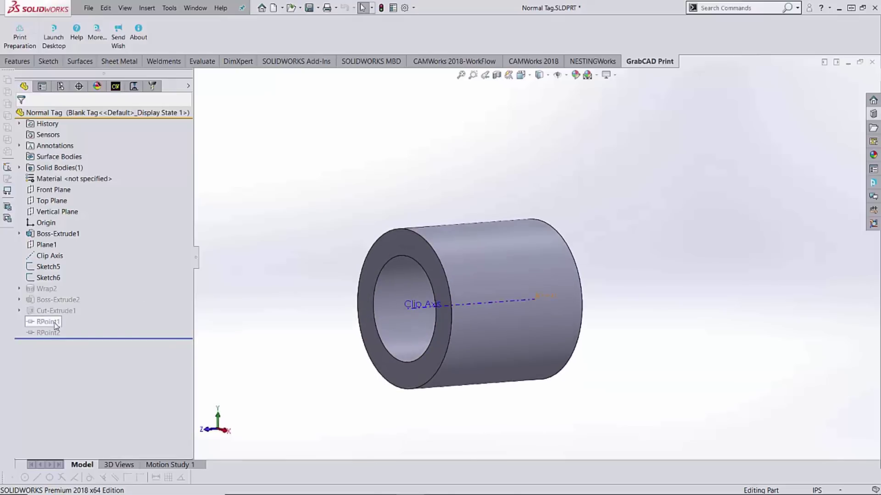
{"action": "mouse_move", "coordinate": [469, 491]}
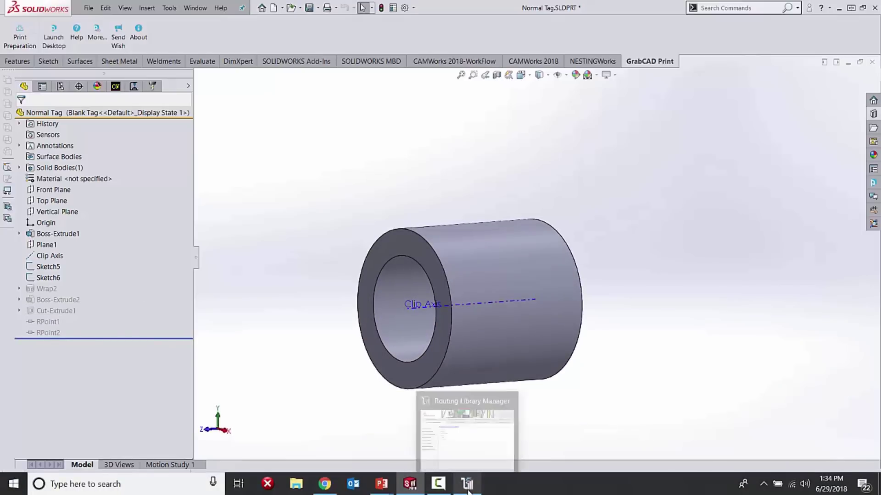
In the wizard, choose Electrical as route type and Clips as component type.
{"action": "left_click", "coordinate": [466, 487]}
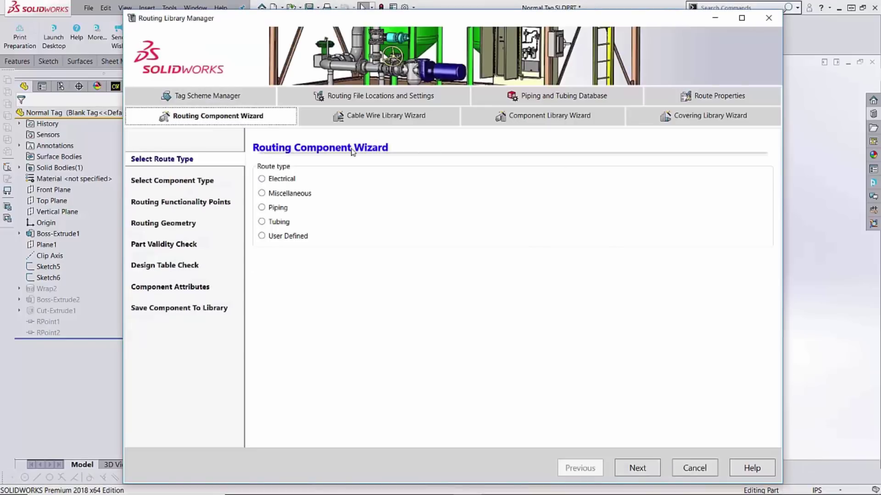
{"action": "left_click", "coordinate": [277, 179]}
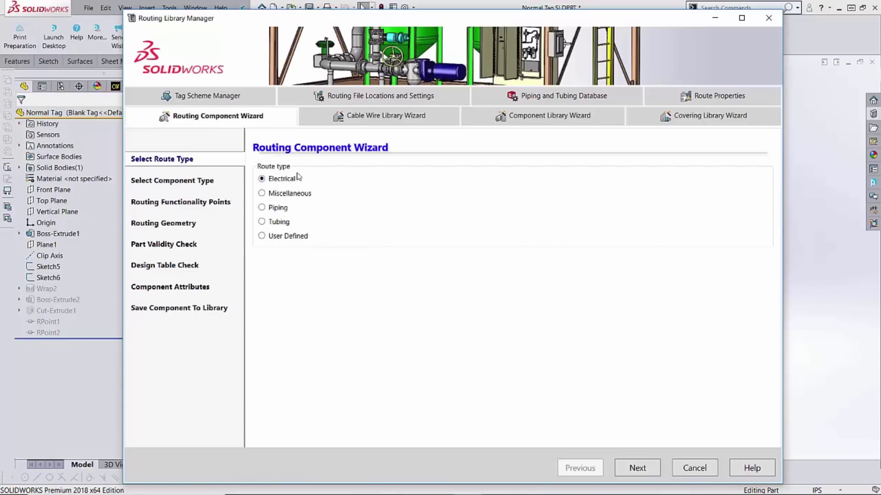
{"action": "left_click", "coordinate": [644, 467]}
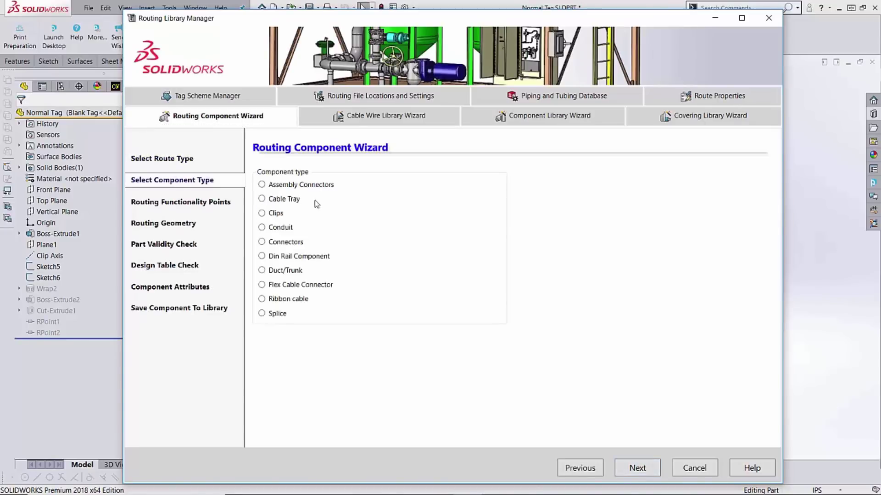
{"action": "left_click", "coordinate": [261, 212]}
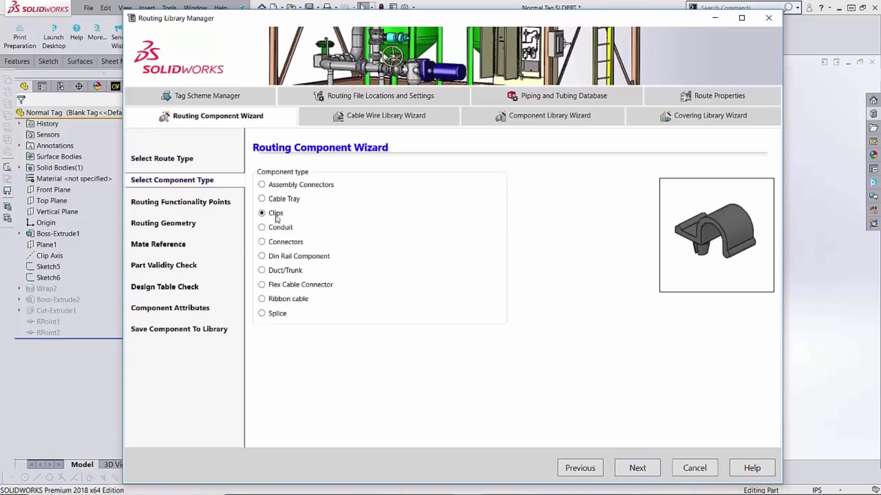
{"action": "left_click", "coordinate": [641, 469]}
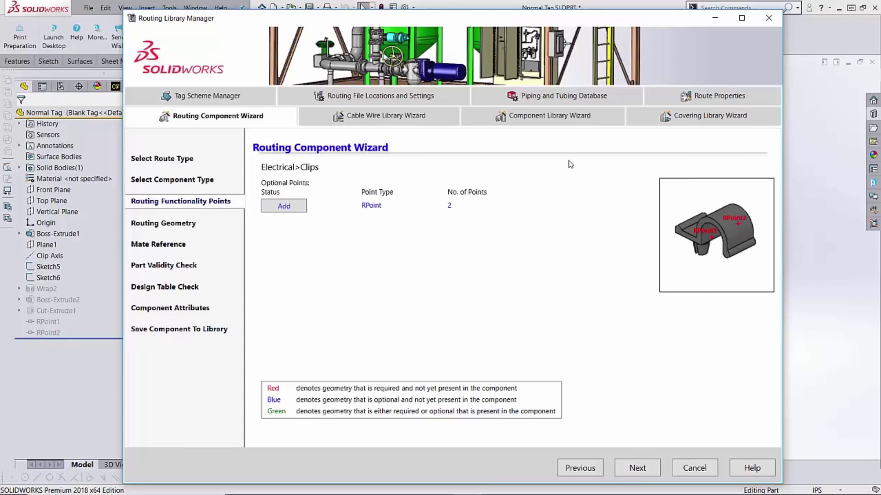
{"action": "left_click_drag", "start_coordinate": [281, 24], "coordinate": [277, 22]}
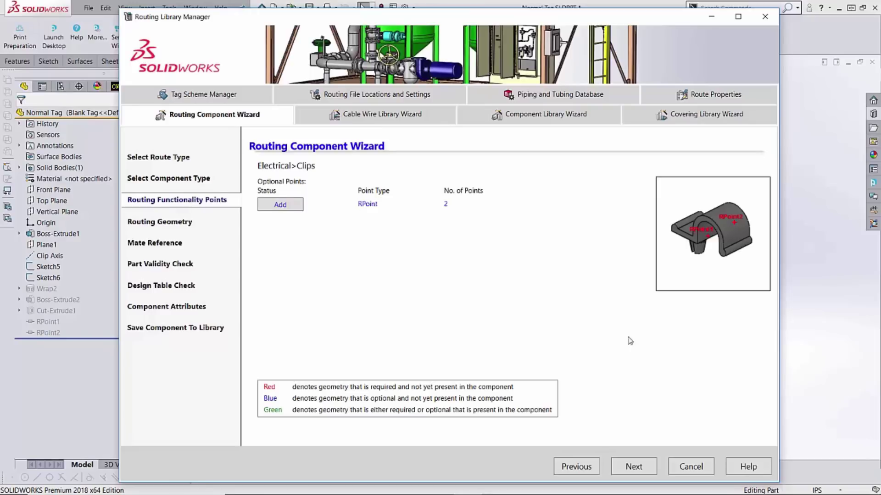
Cancel out of the Routing Component Wizard without creating a component.
{"action": "left_click", "coordinate": [691, 467]}
{"action": "left_click", "coordinate": [494, 298]}
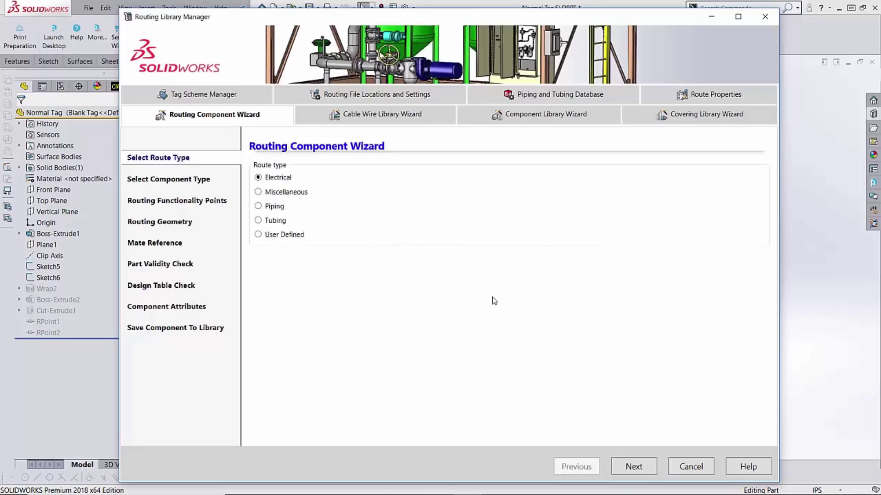
{"action": "left_click", "coordinate": [698, 471]}
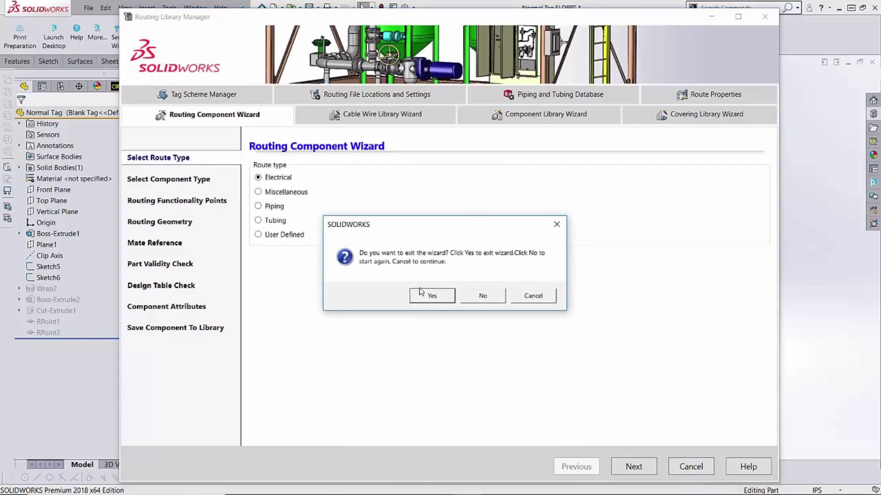
{"action": "left_click", "coordinate": [421, 296]}
Close Routing Library Manager, select Normal Tag in the Design Library, and close the part without saving.
{"action": "left_click", "coordinate": [764, 16]}
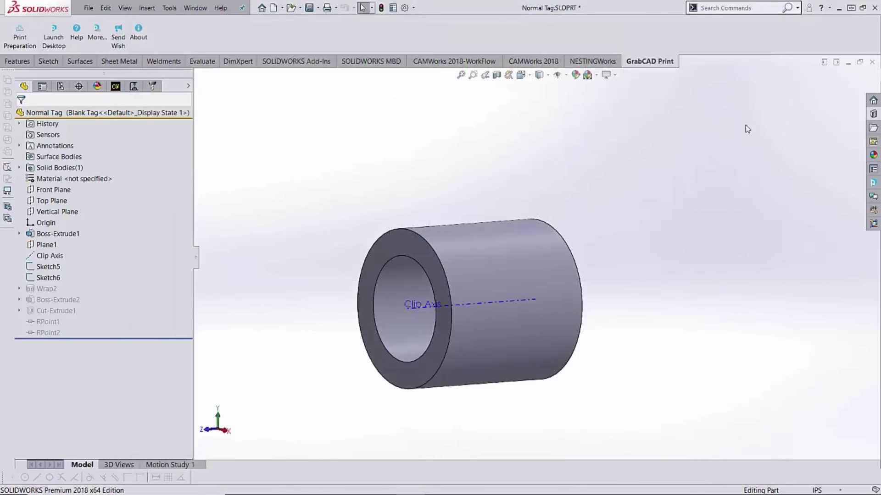
{"action": "left_click", "coordinate": [873, 116]}
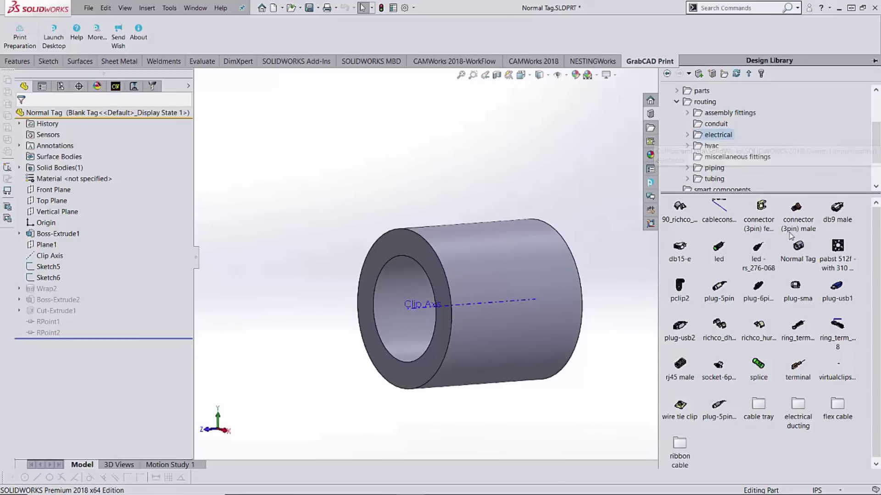
{"action": "left_click", "coordinate": [802, 255]}
{"action": "mouse_move", "coordinate": [802, 256]}
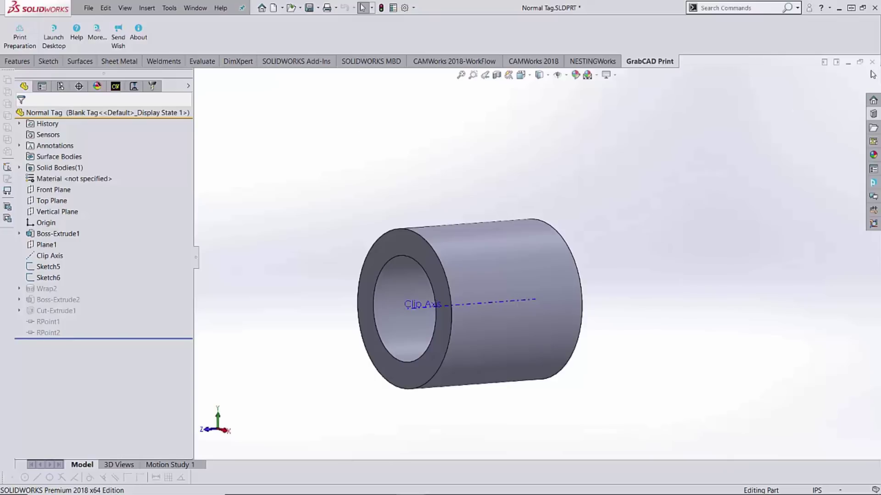
{"action": "left_click", "coordinate": [872, 62]}
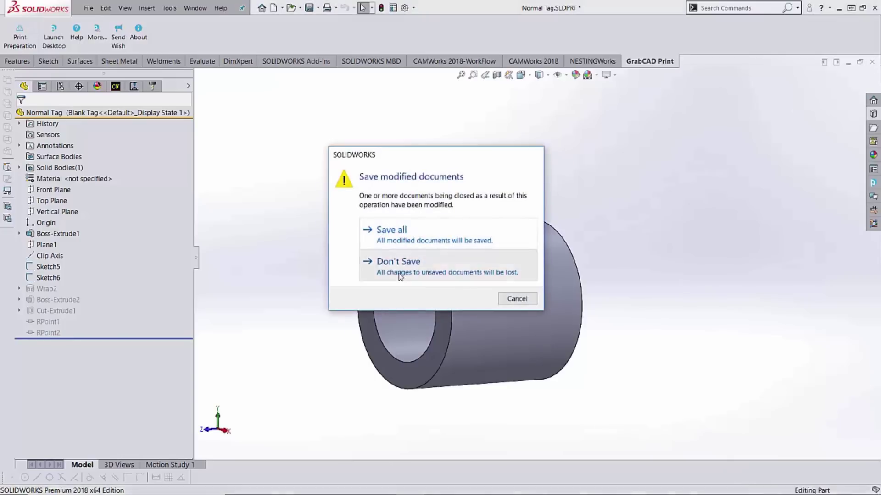
{"action": "left_click", "coordinate": [403, 314]}
Open Harness_3-Assem1.sldasm and orbit and zoom to fit the whole harness in view.
{"action": "left_click", "coordinate": [219, 8]}
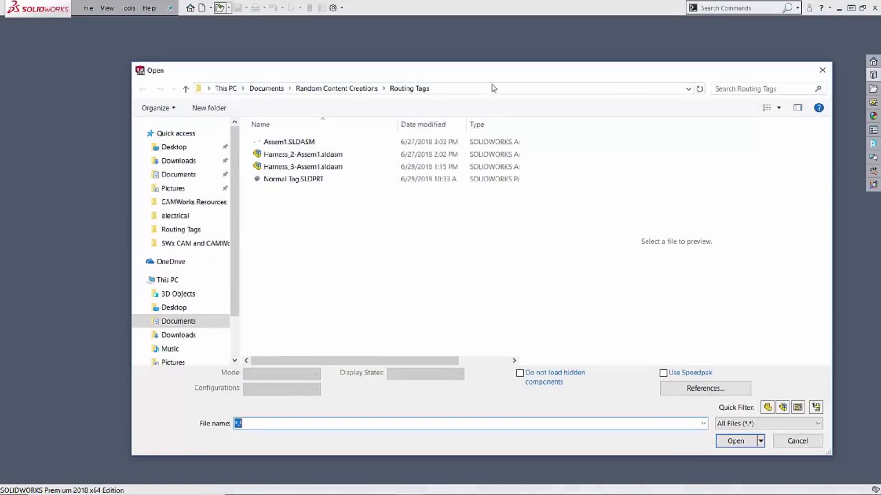
{"action": "double_click", "coordinate": [310, 178]}
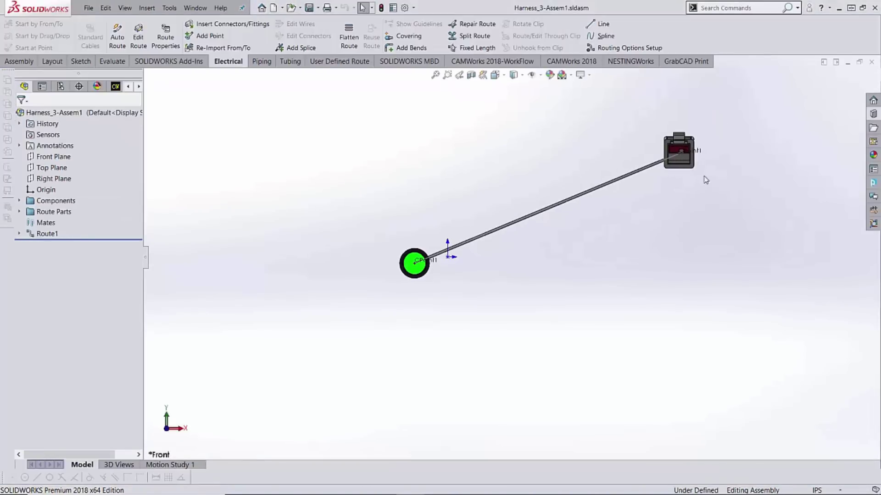
{"action": "mouse_move", "coordinate": [597, 189]}
{"action": "middle_mouse_down"}
{"action": "mouse_move", "coordinate": [580, 183]}
{"action": "mouse_move", "coordinate": [595, 200]}
{"action": "middle_mouse_up"}
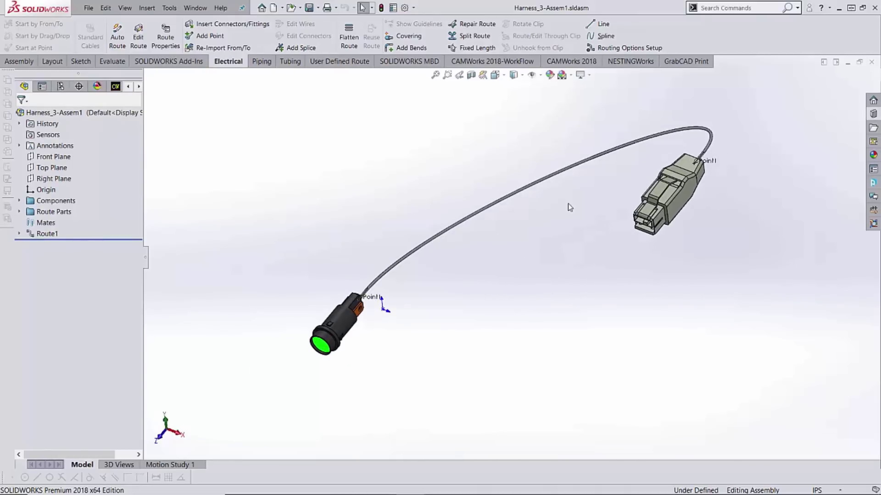
{"action": "scroll", "coordinate": [569, 207], "scroll_direction": "down", "scroll_amount": 2}
{"action": "mouse_move", "coordinate": [573, 228]}
{"action": "middle_mouse_down"}
{"action": "mouse_move", "coordinate": [558, 202]}
{"action": "mouse_move", "coordinate": [557, 238]}
{"action": "mouse_move", "coordinate": [598, 195]}
{"action": "mouse_move", "coordinate": [568, 238]}
{"action": "middle_mouse_up"}
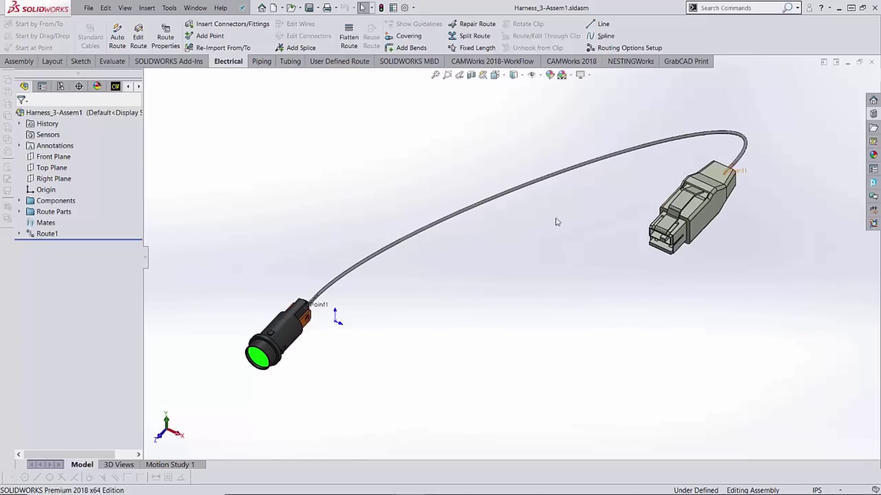
{"action": "middle_click_drag", "start_coordinate": [404, 322], "coordinate": [402, 293]}
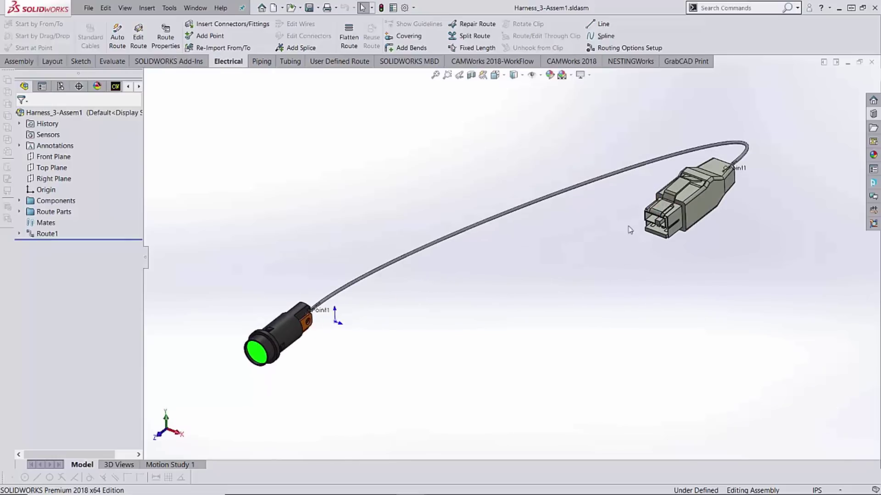
{"action": "scroll", "coordinate": [665, 216], "scroll_direction": "down", "scroll_amount": 4}
{"action": "key", "text": "f"}
{"action": "scroll", "coordinate": [339, 303], "scroll_direction": "down", "scroll_amount": 2}
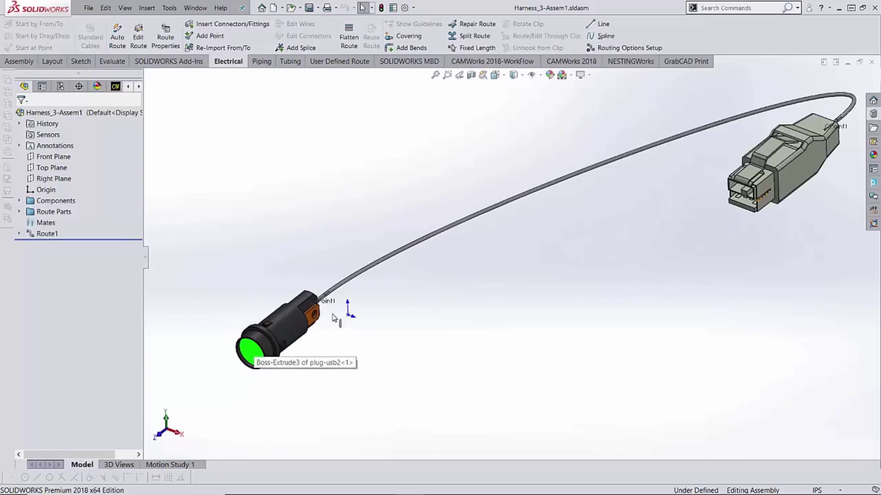
{"action": "scroll", "coordinate": [538, 283], "scroll_direction": "up", "scroll_amount": 1}
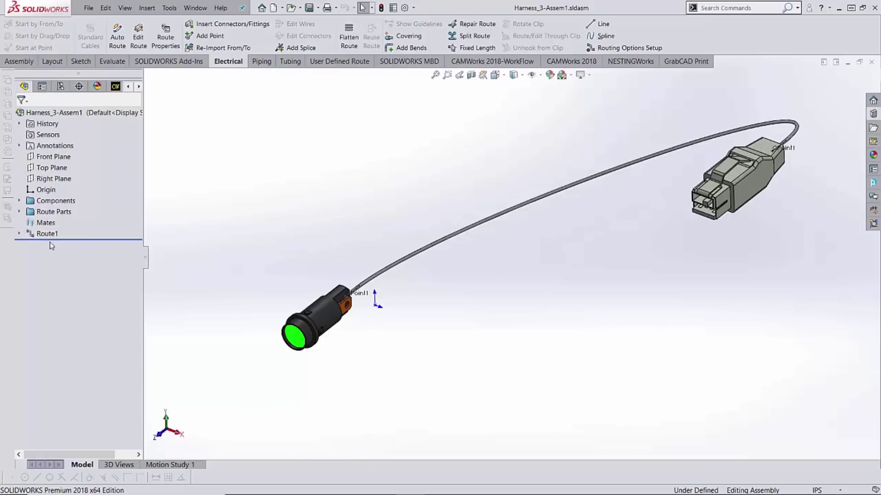
{"action": "mouse_move", "coordinate": [40, 237]}
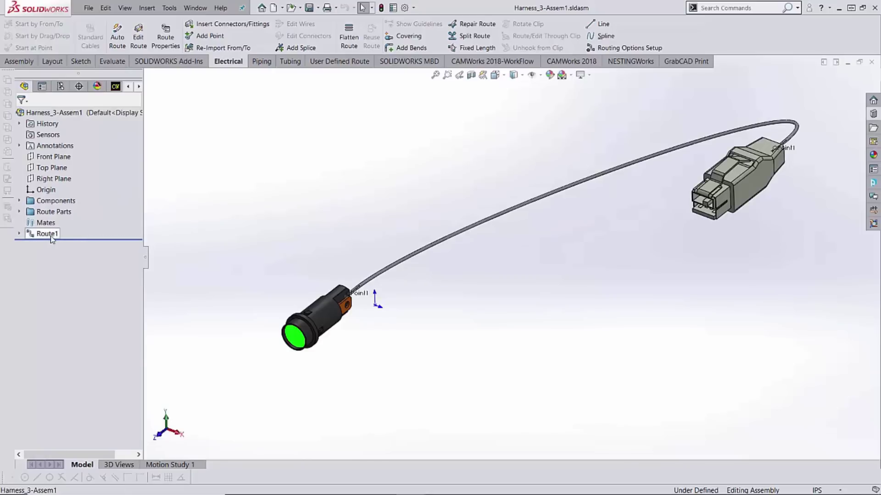
Start editing Route1 and select its cable path.
{"action": "right_click", "coordinate": [55, 236]}
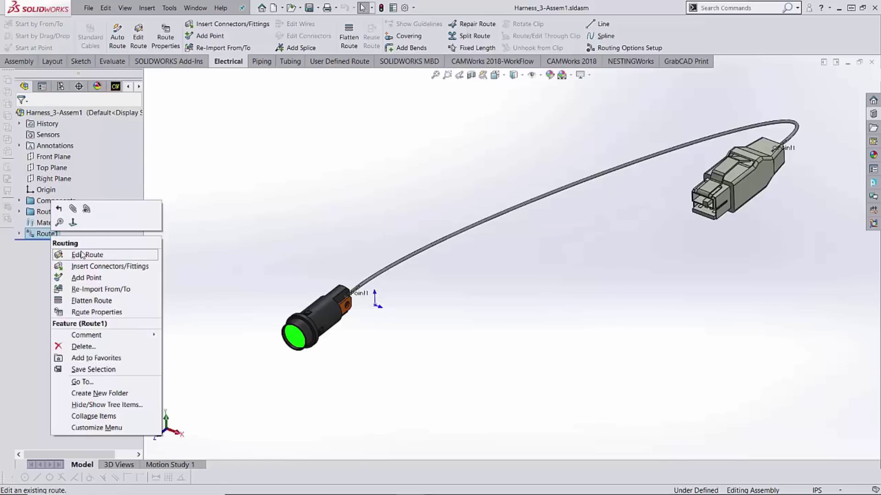
{"action": "left_click", "coordinate": [76, 256]}
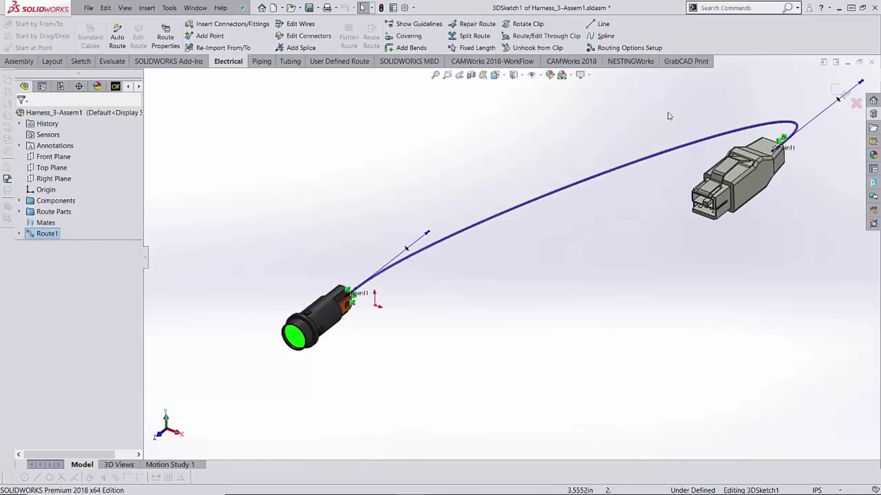
{"action": "middle_click_drag", "start_coordinate": [663, 112], "coordinate": [469, 202]}
{"action": "left_click", "coordinate": [472, 205]}
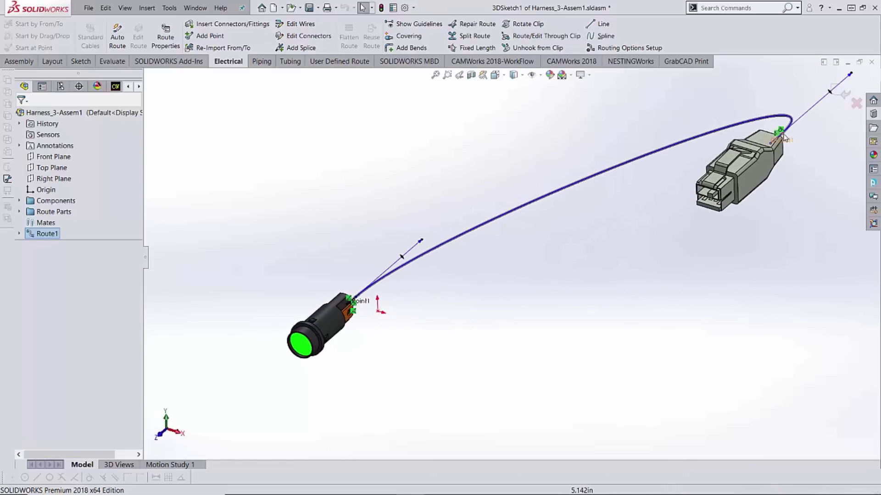
Drag the Normal Tag clip from the Design Library onto the cable, retrying after a misplaced drop.
{"action": "left_click", "coordinate": [873, 115]}
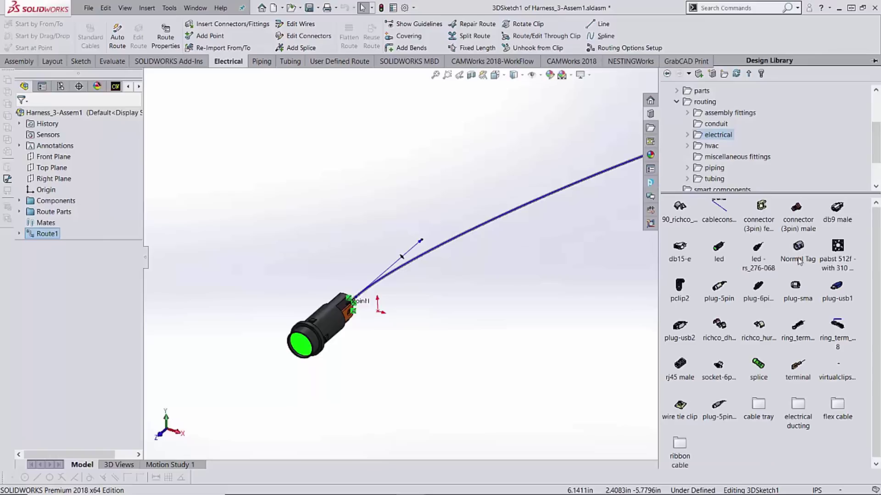
{"action": "left_click_drag", "start_coordinate": [801, 262], "coordinate": [798, 229]}
{"action": "left_click", "coordinate": [366, 286]}
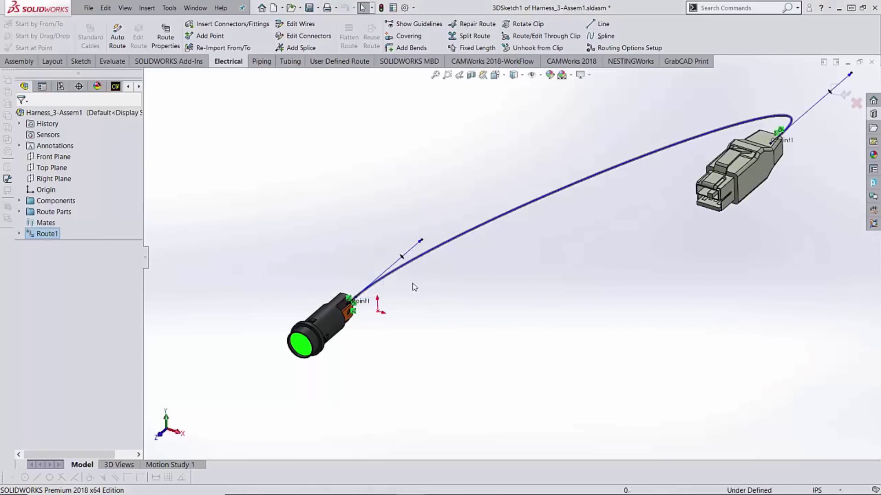
{"action": "scroll", "coordinate": [417, 293], "scroll_direction": "down", "scroll_amount": 5}
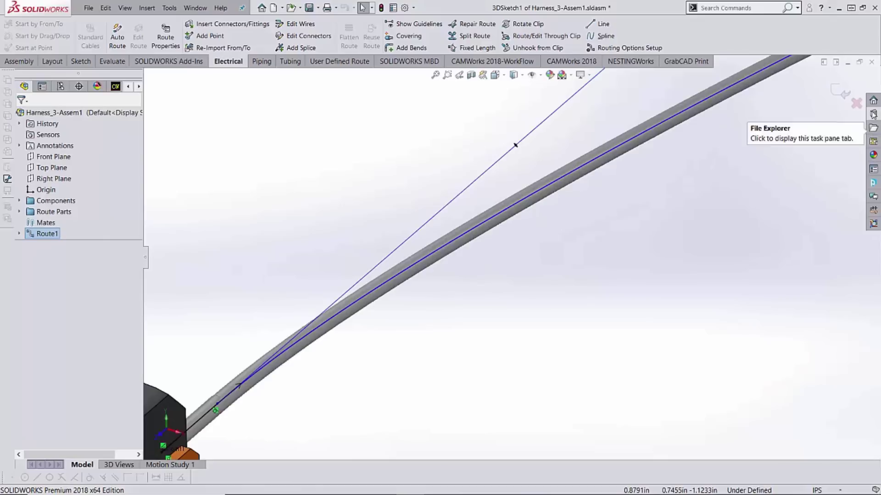
{"action": "left_click", "coordinate": [873, 114]}
{"action": "left_click_drag", "start_coordinate": [804, 251], "coordinate": [425, 265]}
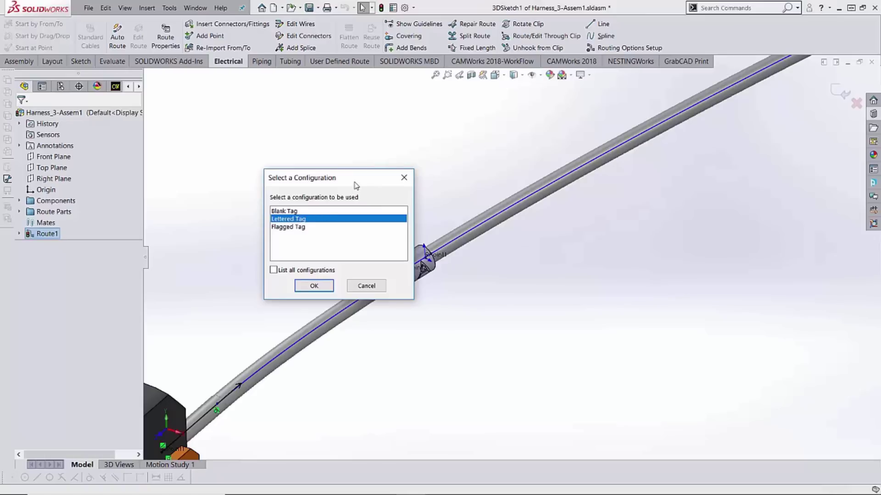
Give the inserted clip the Flagged Tag configuration and stop inserting further copies.
{"action": "left_click_drag", "start_coordinate": [354, 184], "coordinate": [301, 143]}
{"action": "left_click", "coordinate": [245, 186]}
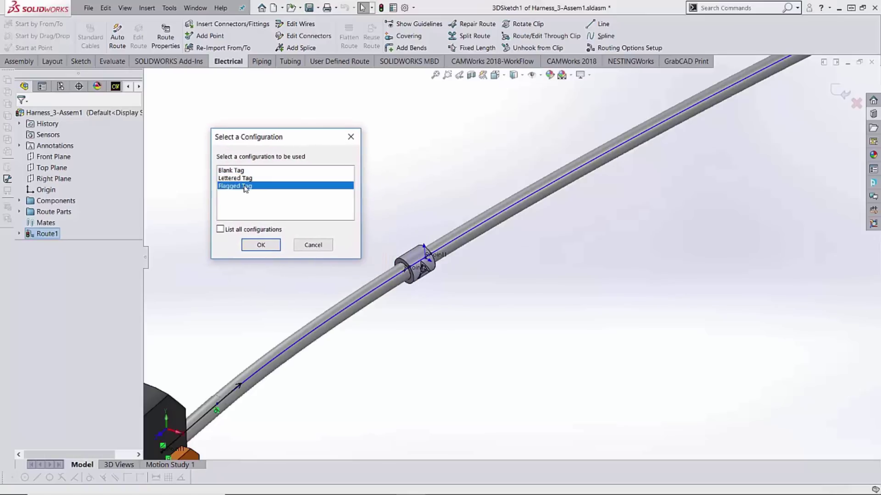
{"action": "left_click", "coordinate": [255, 246]}
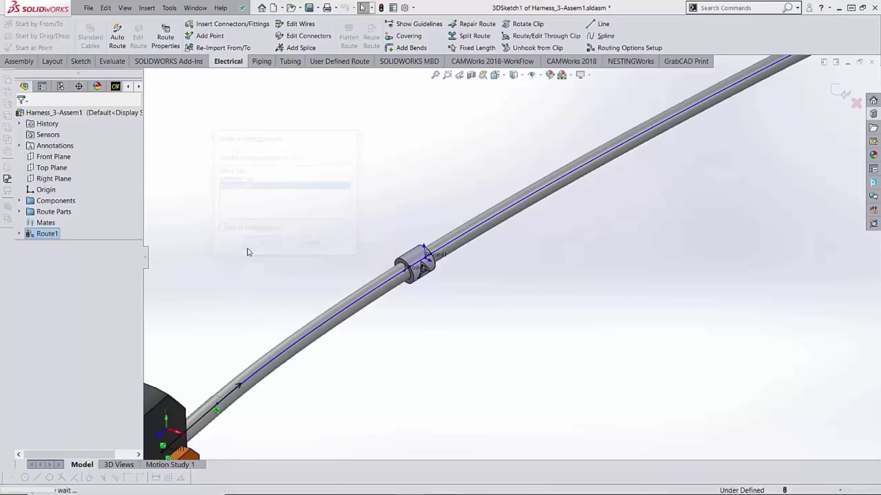
{"action": "key", "text": "Escape"}
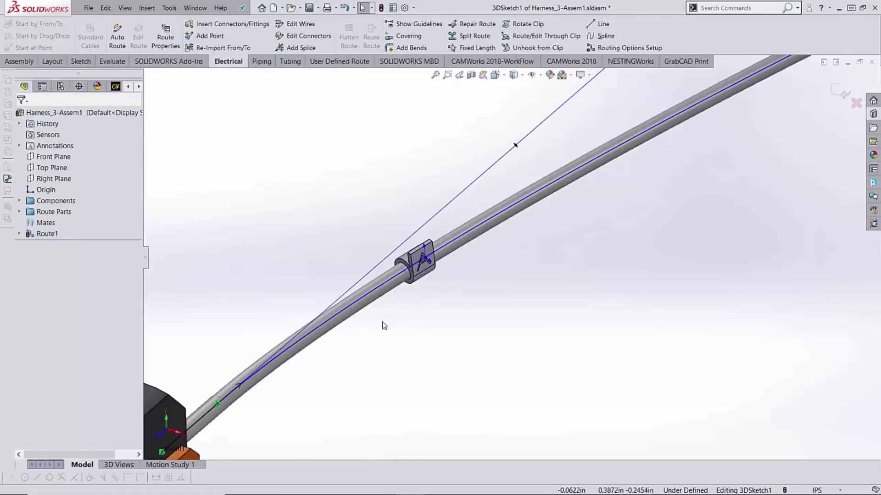
Exit route editing and zoom to view the harness with its A clip.
{"action": "scroll", "coordinate": [457, 290], "scroll_direction": "up", "scroll_amount": 2}
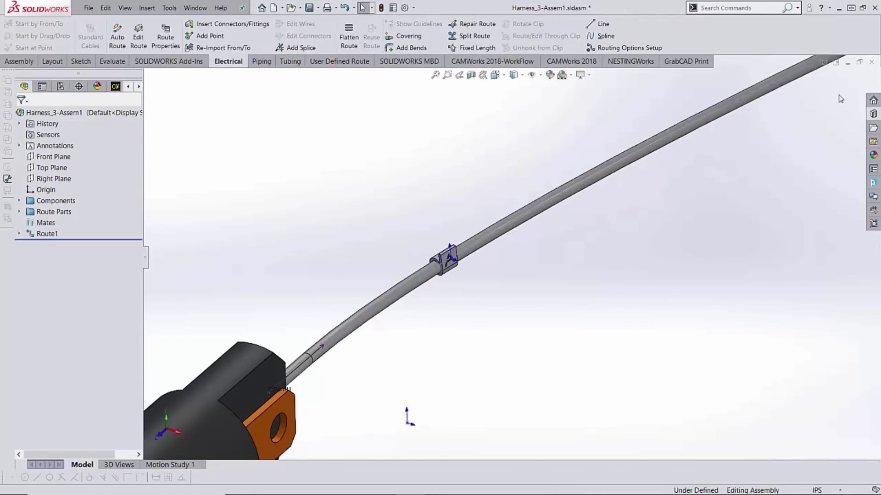
{"action": "left_click", "coordinate": [842, 93]}
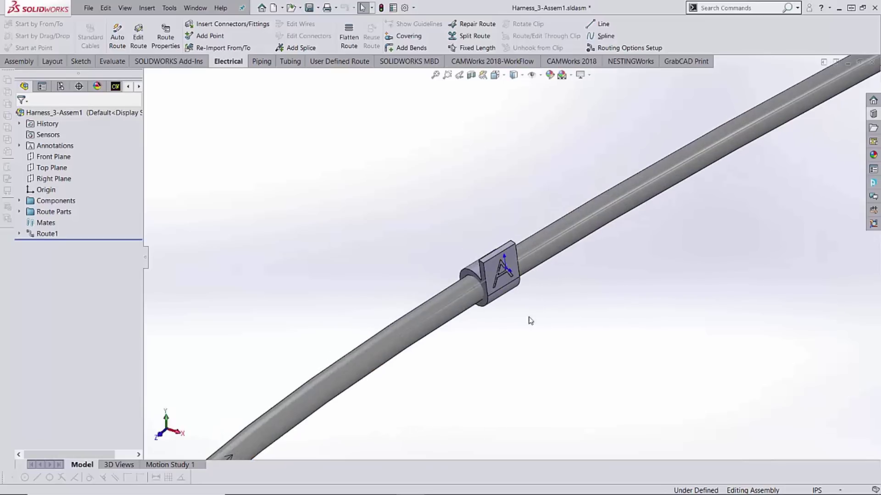
{"action": "scroll", "coordinate": [531, 321], "scroll_direction": "up", "scroll_amount": 10}
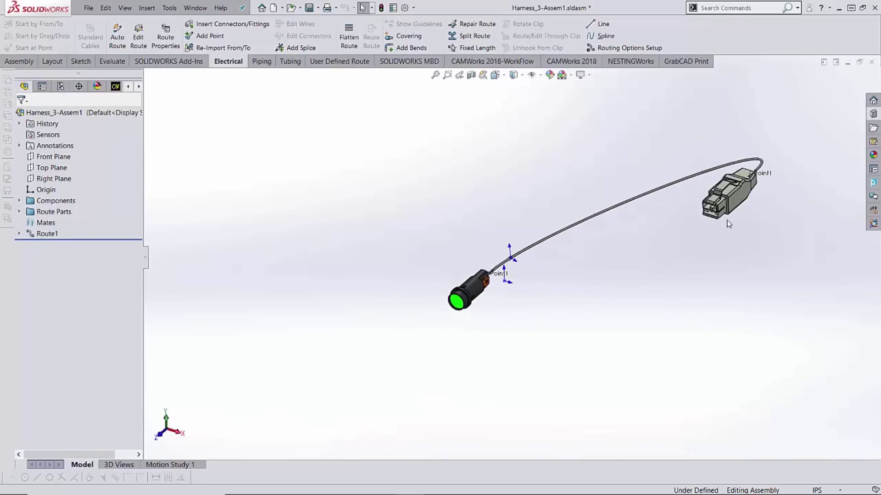
{"action": "scroll", "coordinate": [636, 167], "scroll_direction": "down", "scroll_amount": 3}
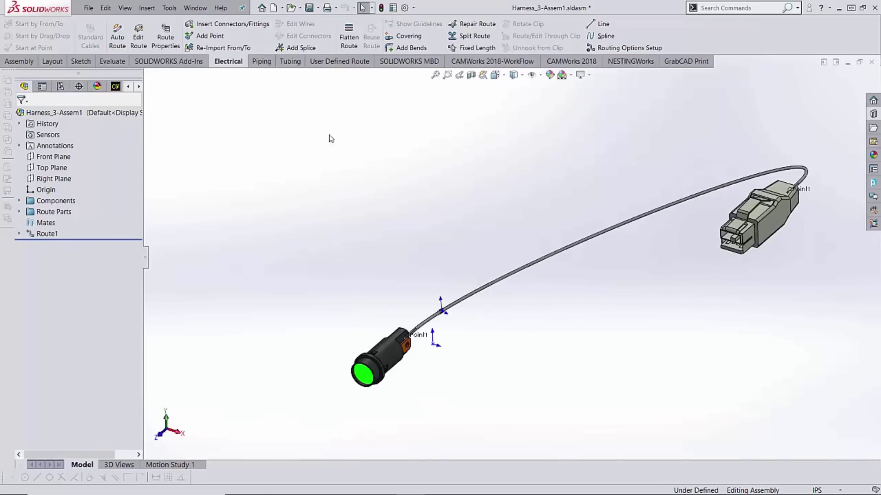
Start Flatten Route with Manufacture type, widen its panel, and zoom in on clip A.
{"action": "left_click", "coordinate": [354, 41]}
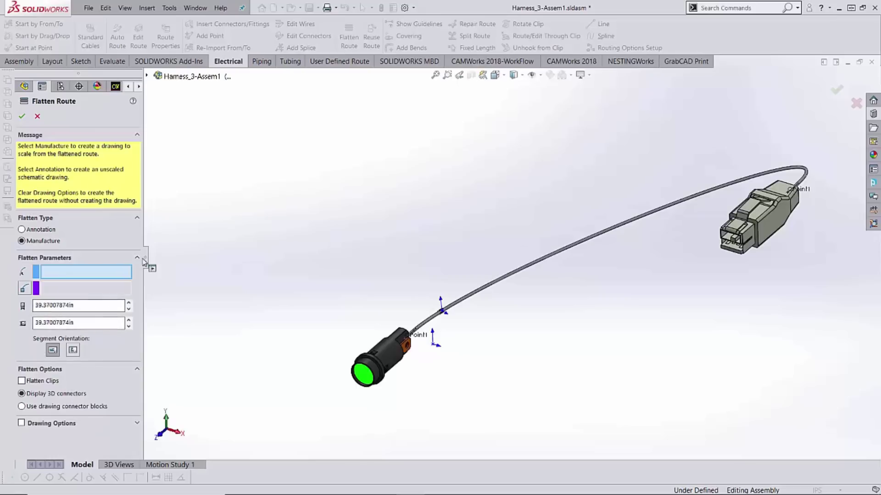
{"action": "left_click_drag", "start_coordinate": [143, 261], "coordinate": [166, 261]}
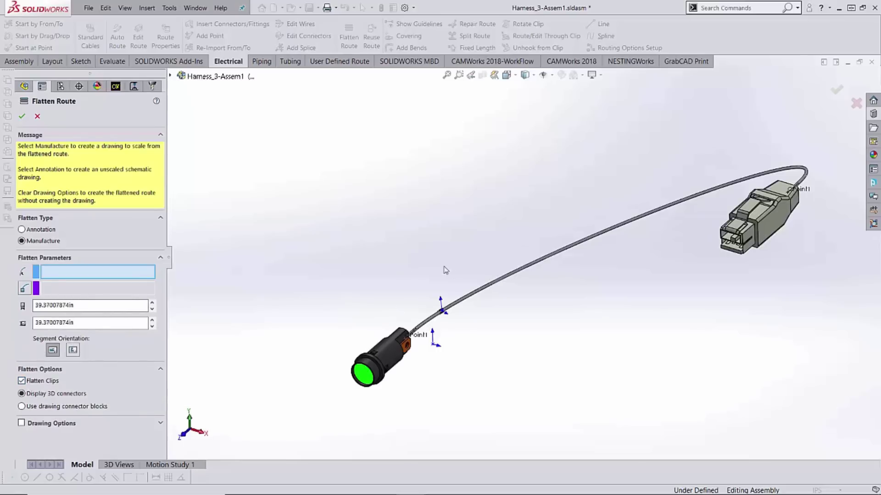
{"action": "scroll", "coordinate": [459, 275], "scroll_direction": "up", "scroll_amount": 3}
{"action": "scroll", "coordinate": [468, 307], "scroll_direction": "up", "scroll_amount": 5}
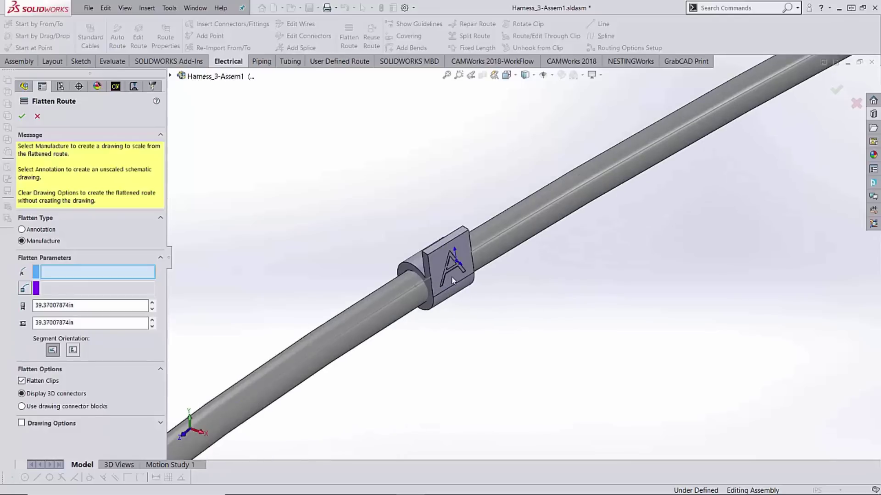
{"action": "scroll", "coordinate": [451, 280], "scroll_direction": "down", "scroll_amount": 5}
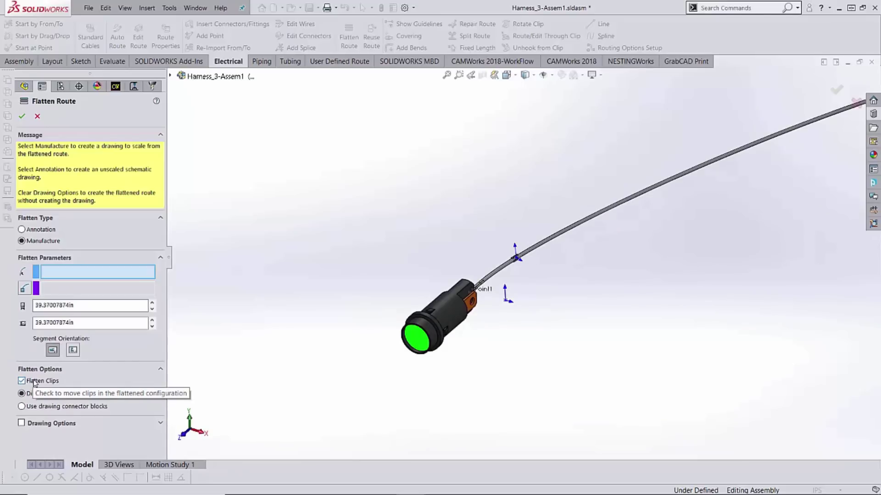
{"action": "scroll", "coordinate": [510, 266], "scroll_direction": "down", "scroll_amount": 5}
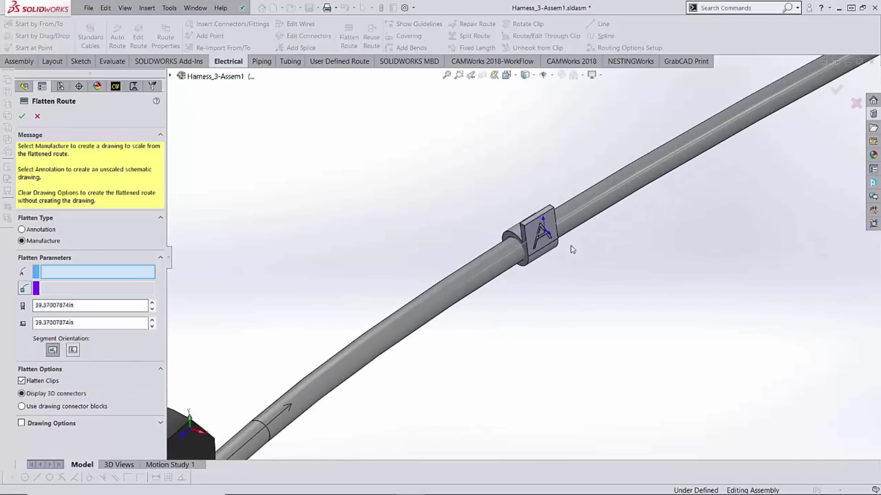
{"action": "scroll", "coordinate": [565, 248], "scroll_direction": "down", "scroll_amount": 3}
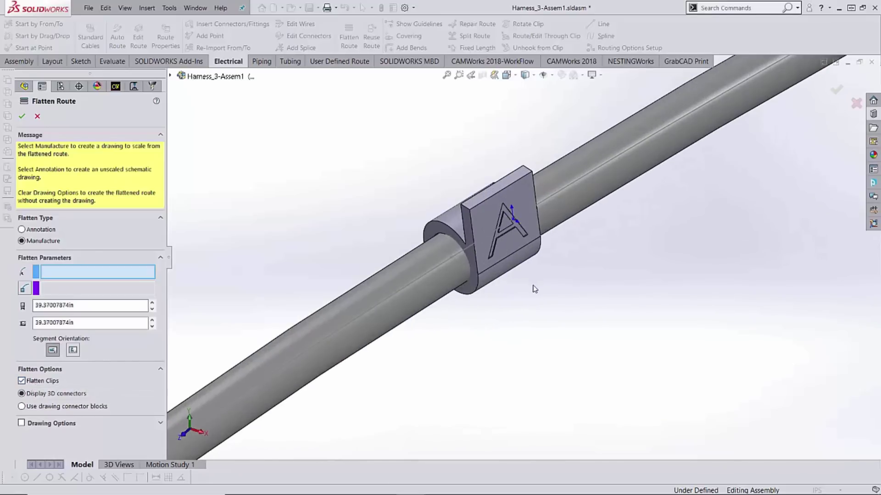
{"action": "scroll", "coordinate": [640, 299], "scroll_direction": "up", "scroll_amount": 10}
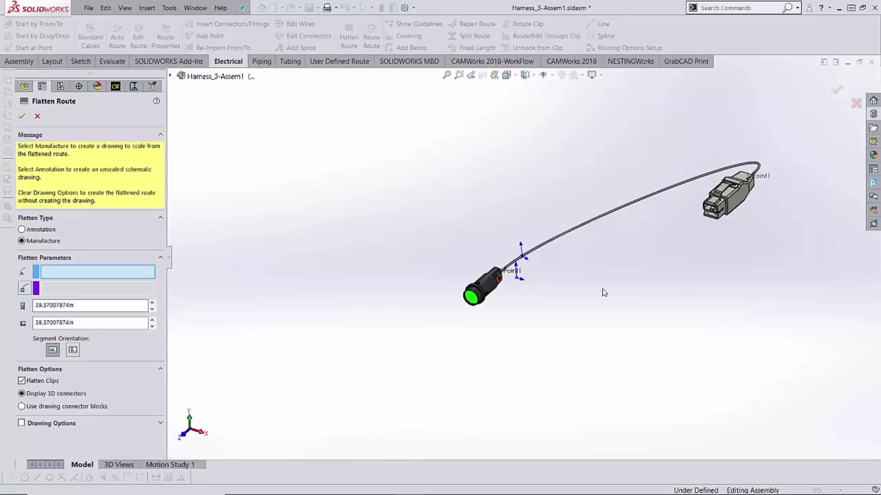
{"action": "scroll", "coordinate": [566, 359], "scroll_direction": "down", "scroll_amount": 10}
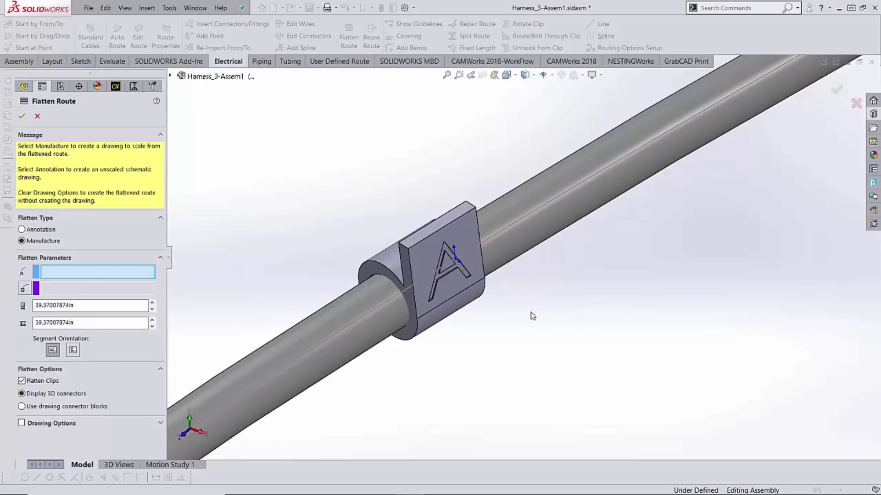
{"action": "scroll", "coordinate": [541, 358], "scroll_direction": "up", "scroll_amount": 4}
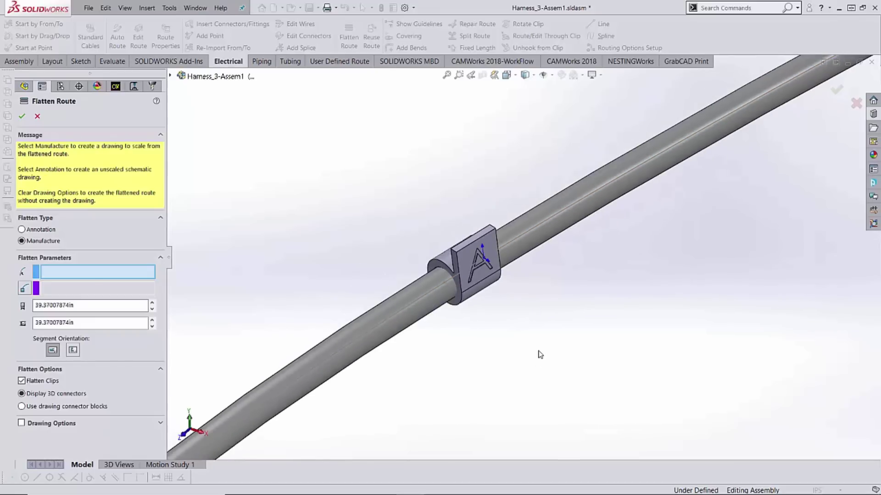
{"action": "scroll", "coordinate": [691, 284], "scroll_direction": "up", "scroll_amount": 3}
{"action": "scroll", "coordinate": [243, 322], "scroll_direction": "down", "scroll_amount": 1}
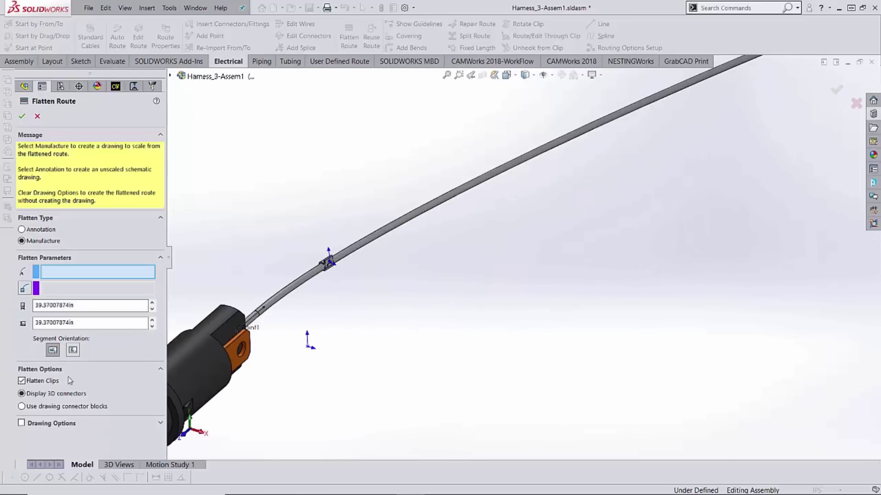
Enable Flatten Clips to create ManufactureFlattenedRoute1, then orbit to inspect the straight cable and clip.
{"action": "left_click", "coordinate": [47, 385]}
{"action": "left_click", "coordinate": [22, 117]}
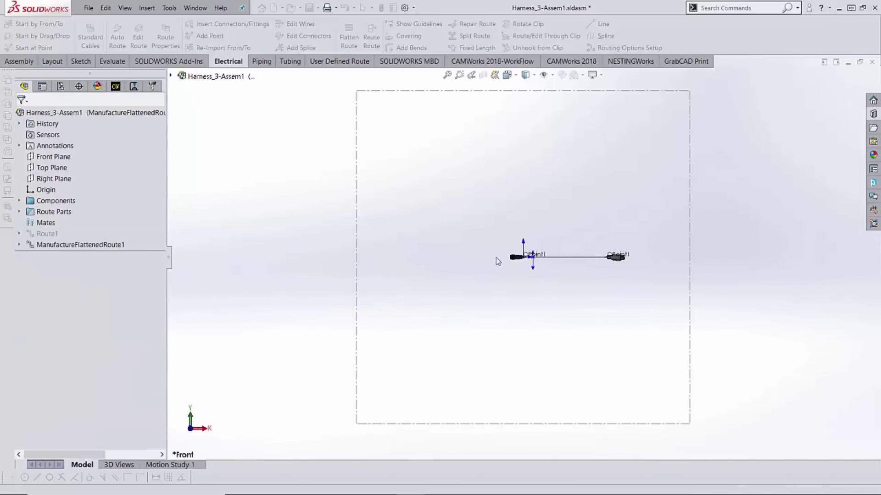
{"action": "scroll", "coordinate": [504, 265], "scroll_direction": "down", "scroll_amount": 10}
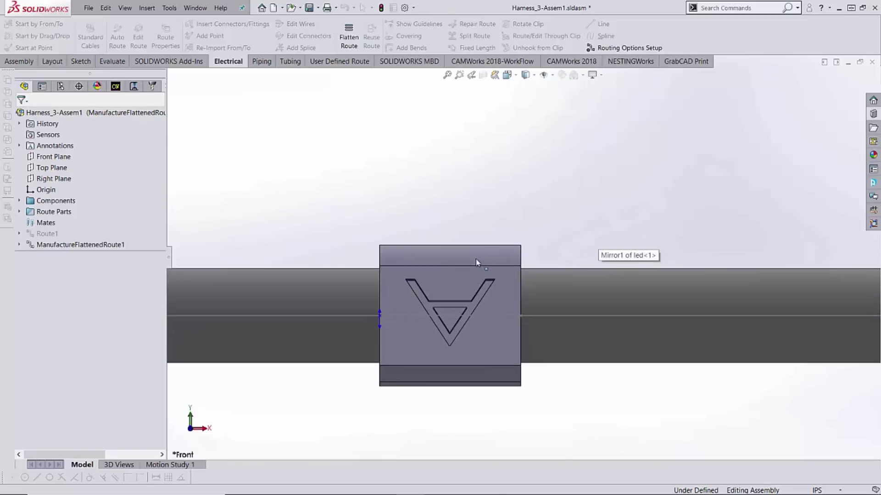
{"action": "middle_click_drag", "start_coordinate": [472, 260], "coordinate": [499, 285]}
{"action": "scroll", "coordinate": [499, 285], "scroll_direction": "down", "scroll_amount": 4}
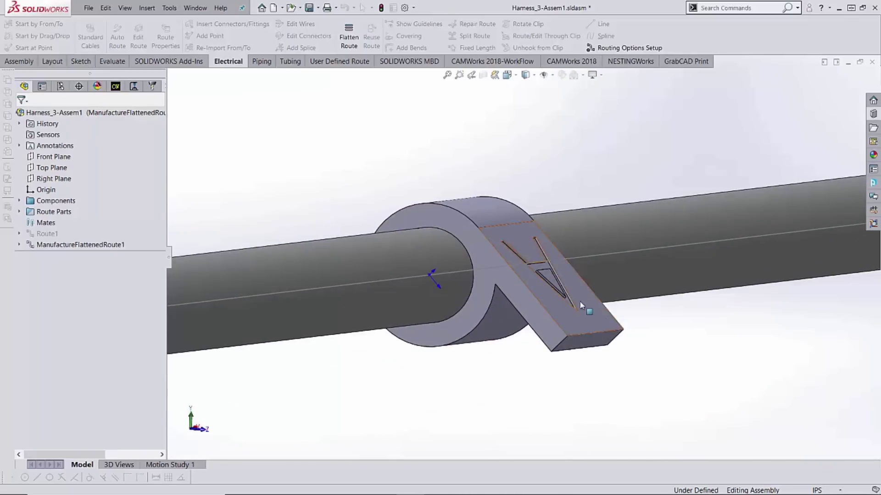
{"action": "scroll", "coordinate": [558, 323], "scroll_direction": "up", "scroll_amount": 5}
{"action": "middle_click_drag", "start_coordinate": [557, 323], "coordinate": [510, 291]}
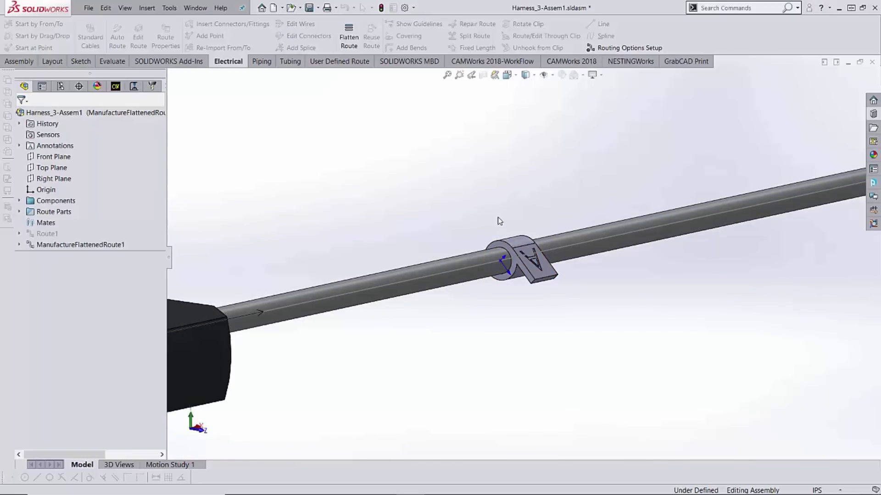
Check that ManufactureFlattenedRoute1 is active, then rotate the Normal Tag clip around the flattened cable.
{"action": "left_click", "coordinate": [60, 86]}
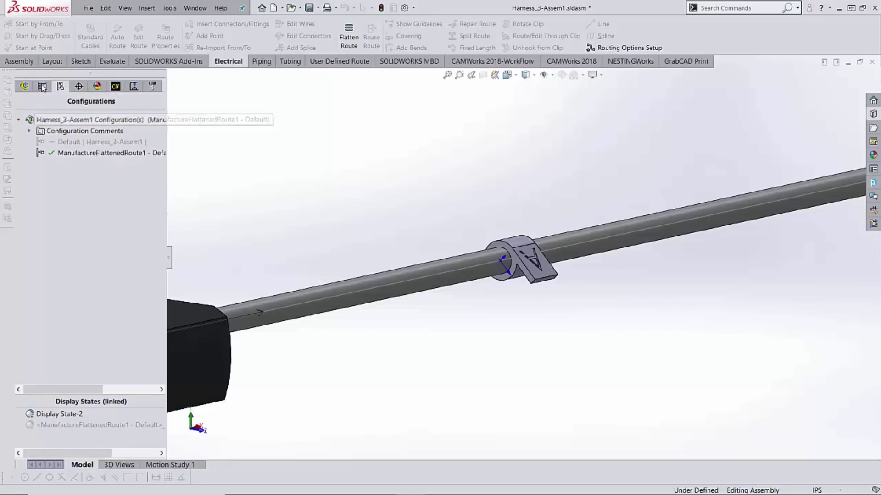
{"action": "left_click", "coordinate": [24, 86]}
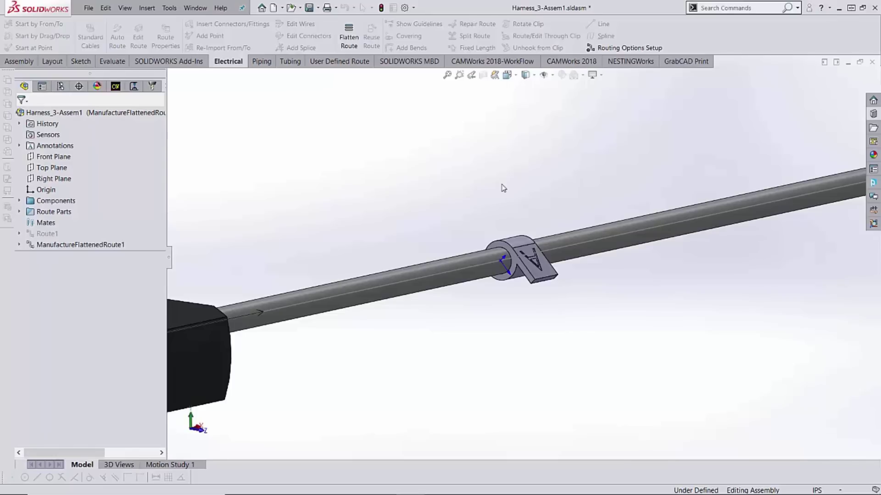
{"action": "left_click_drag", "start_coordinate": [535, 280], "coordinate": [371, 181]}
Drag the Normal Tag clip up off the flattened cable so it sits detached.
{"action": "left_click", "coordinate": [517, 304]}
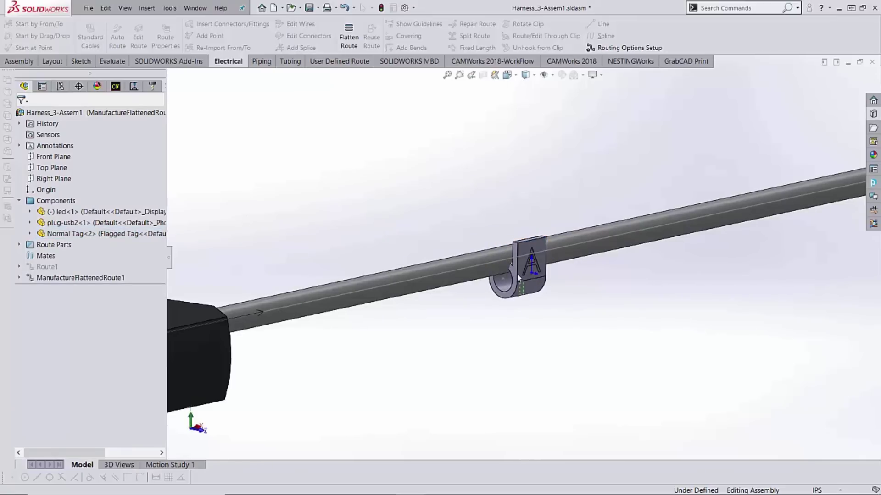
{"action": "left_click_drag", "start_coordinate": [525, 292], "coordinate": [540, 225]}
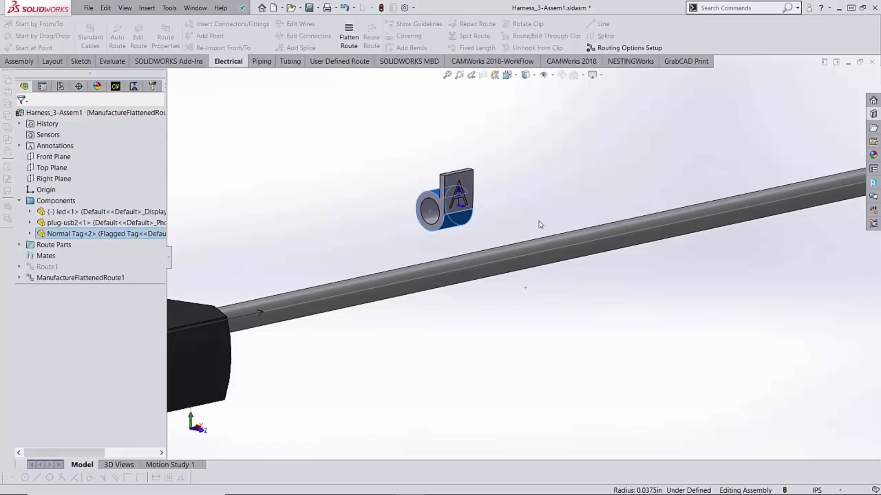
{"action": "left_click", "coordinate": [535, 192]}
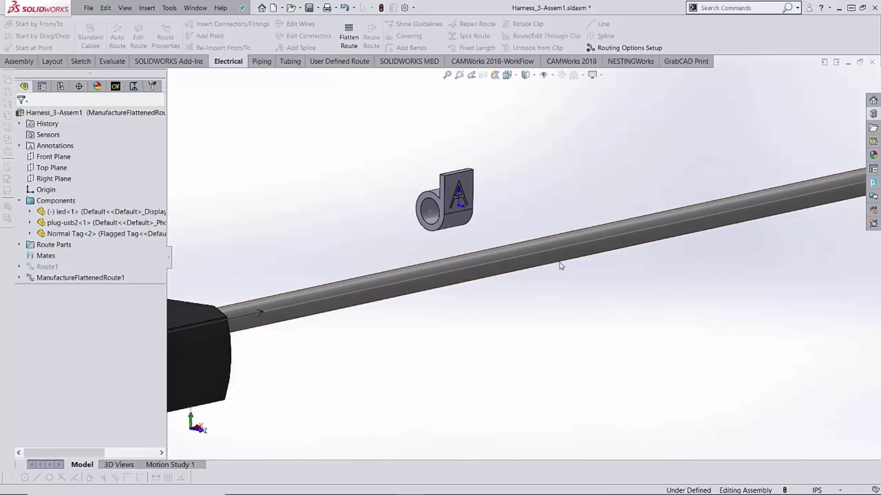
Try a concentric mate between the tag's bore and the cable, then undo it.
{"action": "left_click", "coordinate": [433, 218]}
{"action": "left_click", "coordinate": [428, 277], "text": "ctrl"}
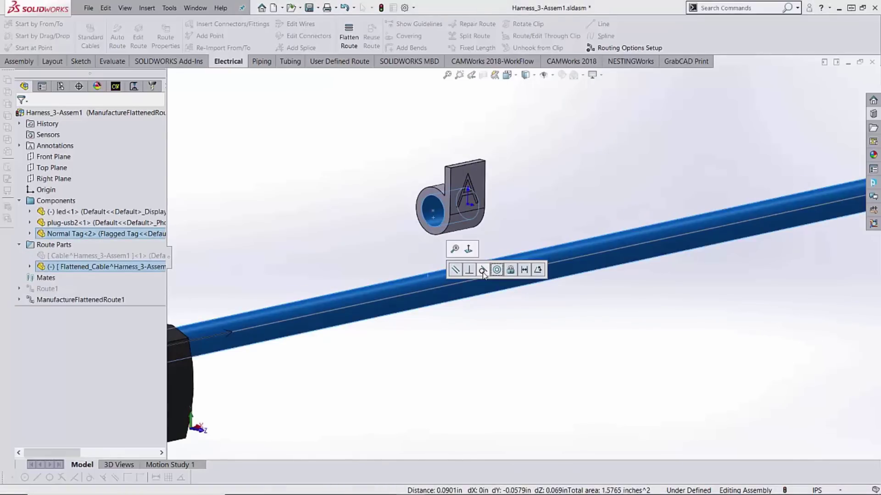
{"action": "left_click", "coordinate": [505, 268]}
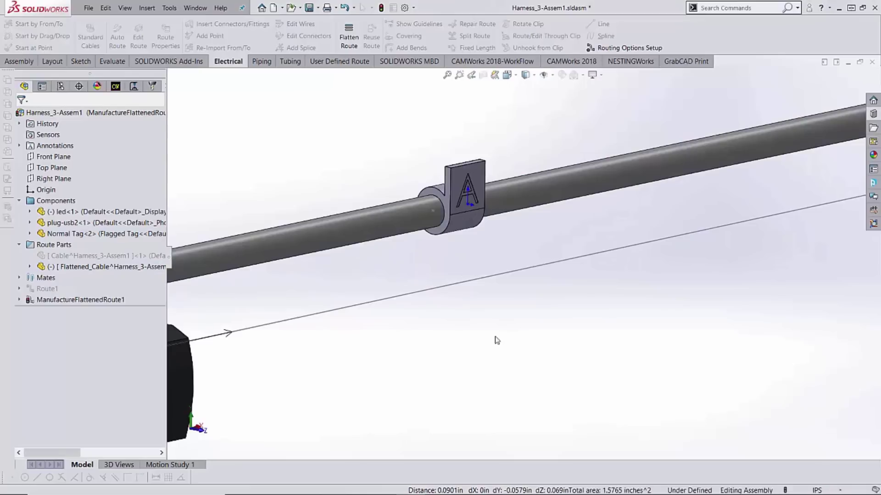
{"action": "key", "text": "ctrl+z"}
{"action": "scroll", "coordinate": [482, 335], "scroll_direction": "up", "scroll_amount": 5}
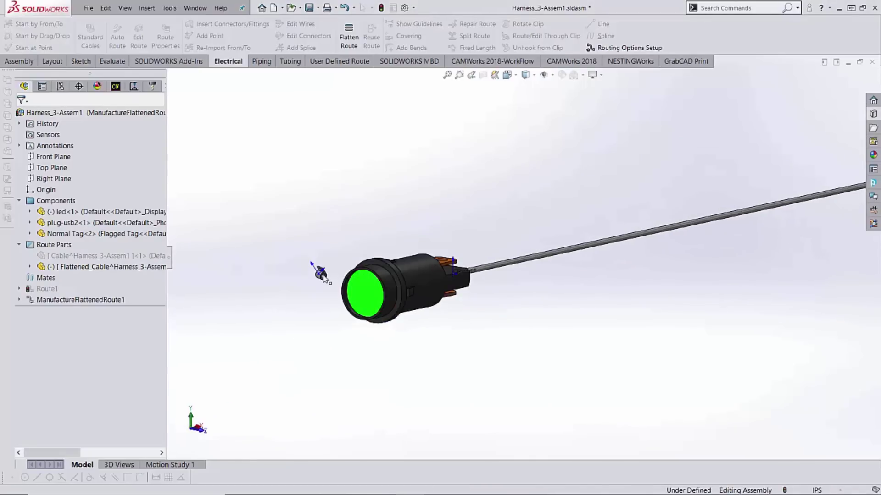
{"action": "scroll", "coordinate": [509, 247], "scroll_direction": "down", "scroll_amount": 5}
Fix the flattened cable in all configurations.
{"action": "right_click", "coordinate": [451, 238]}
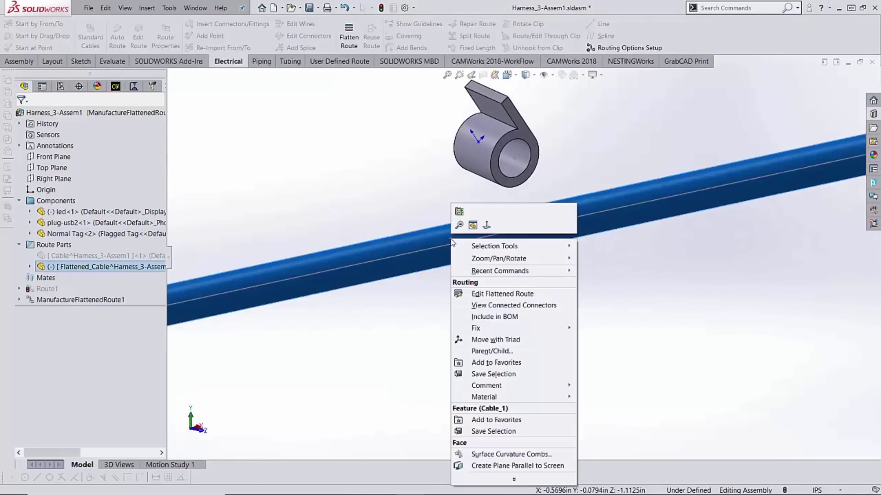
{"action": "mouse_move", "coordinate": [550, 328]}
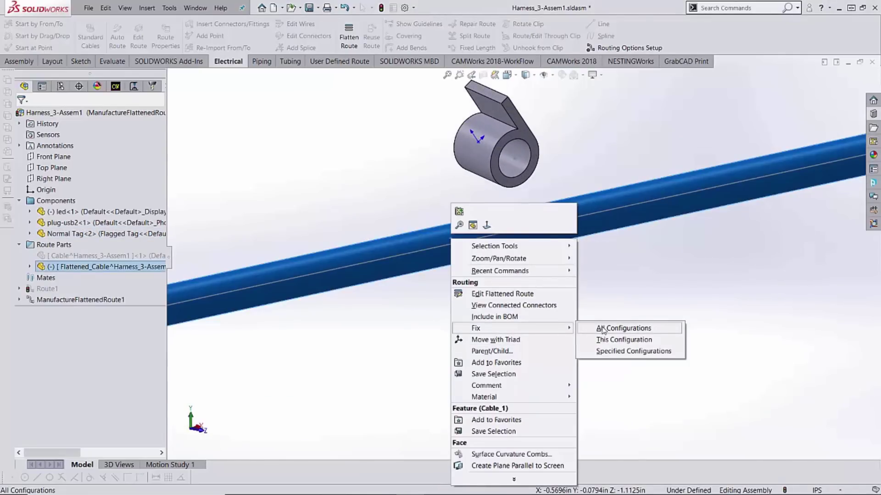
{"action": "left_click", "coordinate": [602, 330]}
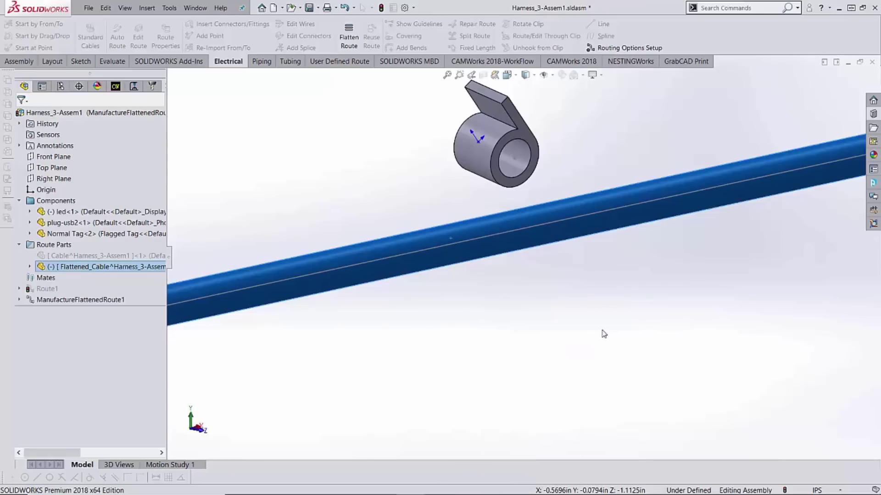
{"action": "scroll", "coordinate": [482, 222], "scroll_direction": "up", "scroll_amount": 3}
{"action": "scroll", "coordinate": [507, 214], "scroll_direction": "down", "scroll_amount": 5}
Mate the tag's inner face concentric with the cable and rotate it so A faces forward.
{"action": "left_click", "coordinate": [507, 213]}
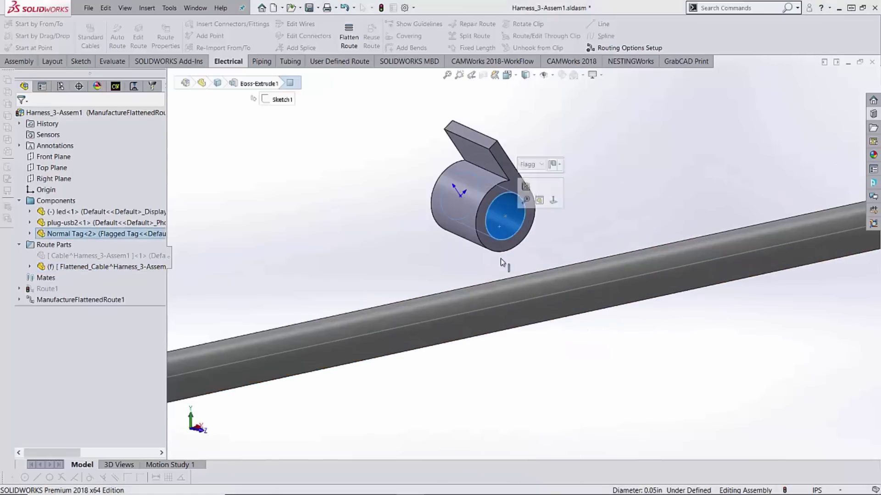
{"action": "left_click", "coordinate": [461, 302], "text": "ctrl"}
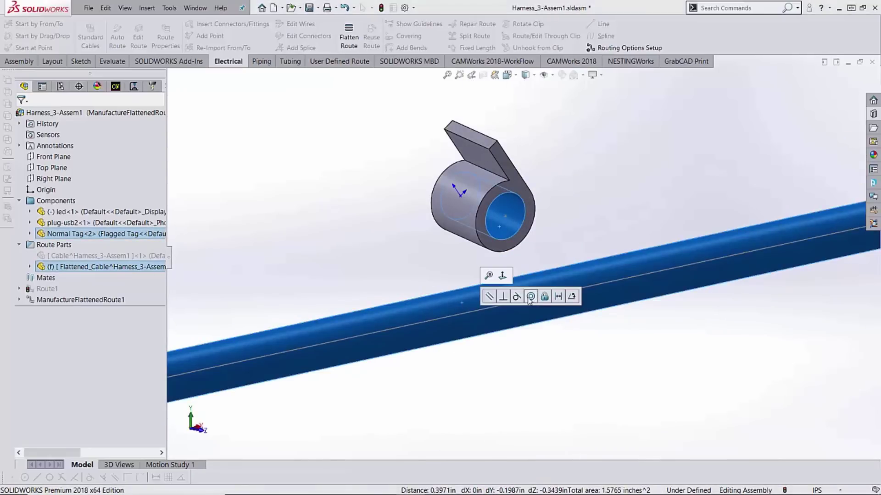
{"action": "left_click", "coordinate": [530, 297]}
{"action": "left_click", "coordinate": [479, 254]}
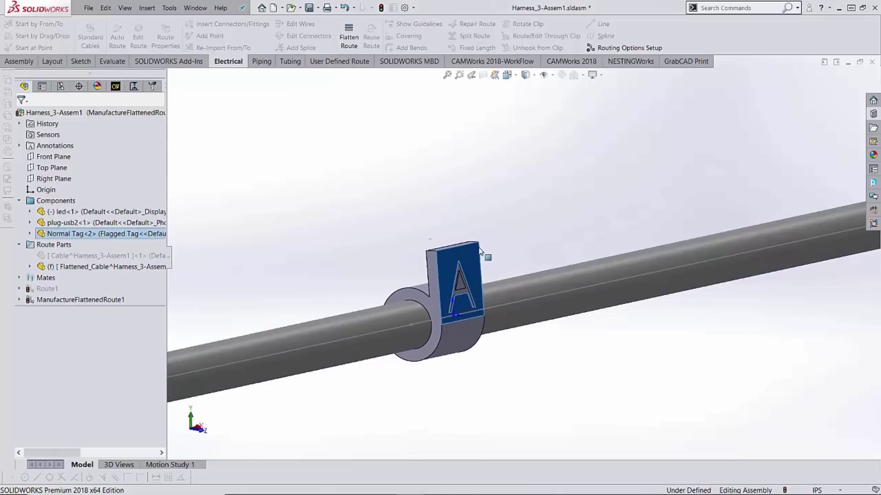
{"action": "left_click_drag", "start_coordinate": [480, 251], "coordinate": [465, 267]}
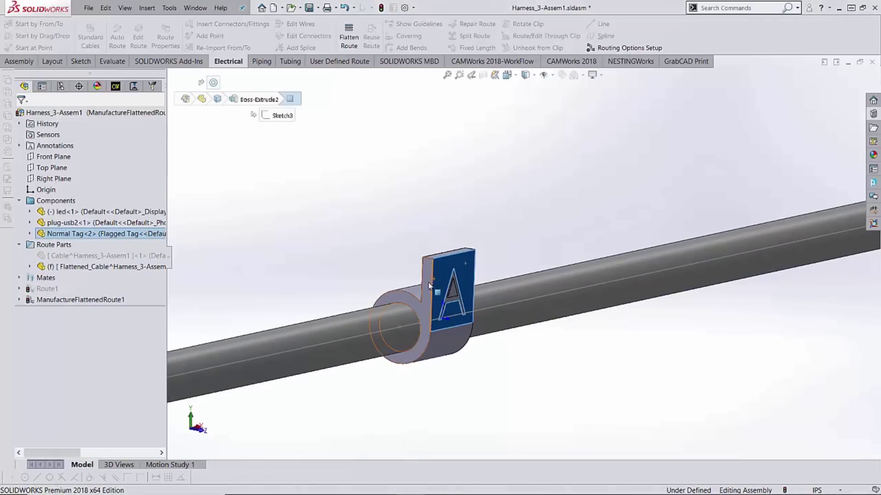
Fit the plug and cable in view and check the A tag clip's position.
{"action": "left_click", "coordinate": [521, 383]}
{"action": "key", "text": "z"}
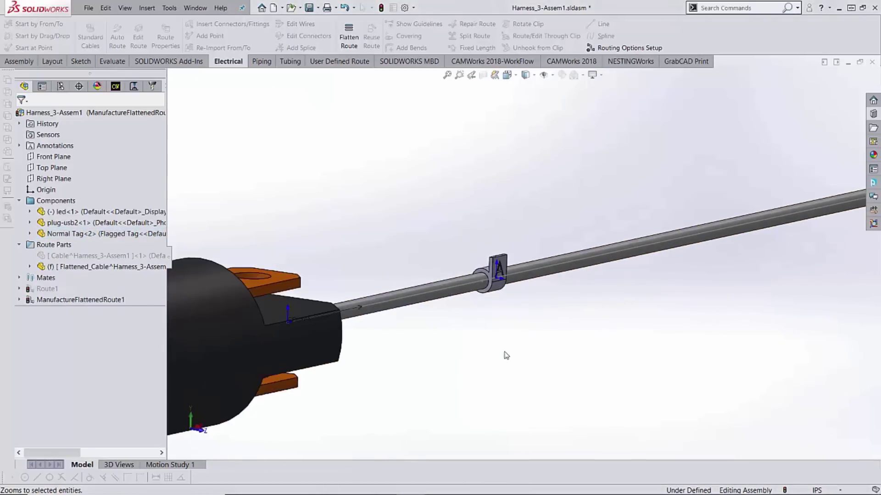
{"action": "scroll", "coordinate": [508, 348], "scroll_direction": "down", "scroll_amount": 3}
{"action": "scroll", "coordinate": [512, 232], "scroll_direction": "up", "scroll_amount": 5}
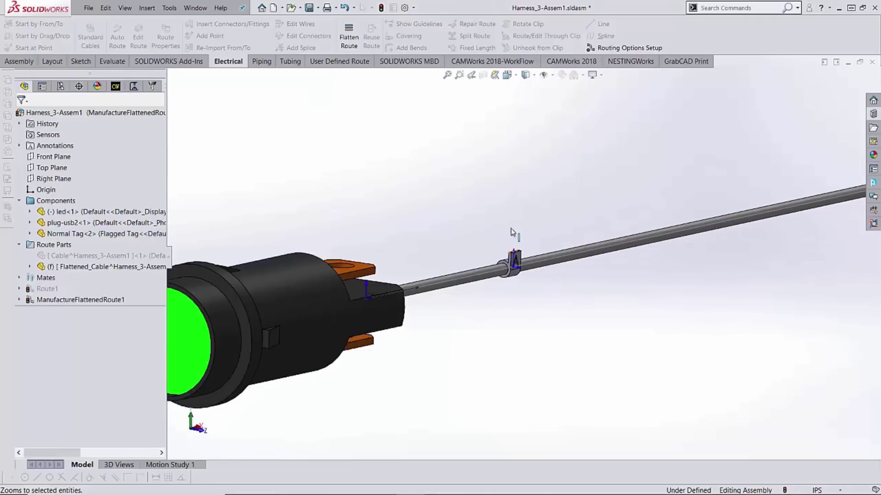
{"action": "scroll", "coordinate": [500, 266], "scroll_direction": "down", "scroll_amount": 2}
{"action": "left_click", "coordinate": [502, 273]}
{"action": "scroll", "coordinate": [393, 268], "scroll_direction": "down", "scroll_amount": 2}
{"action": "left_click", "coordinate": [419, 184]}
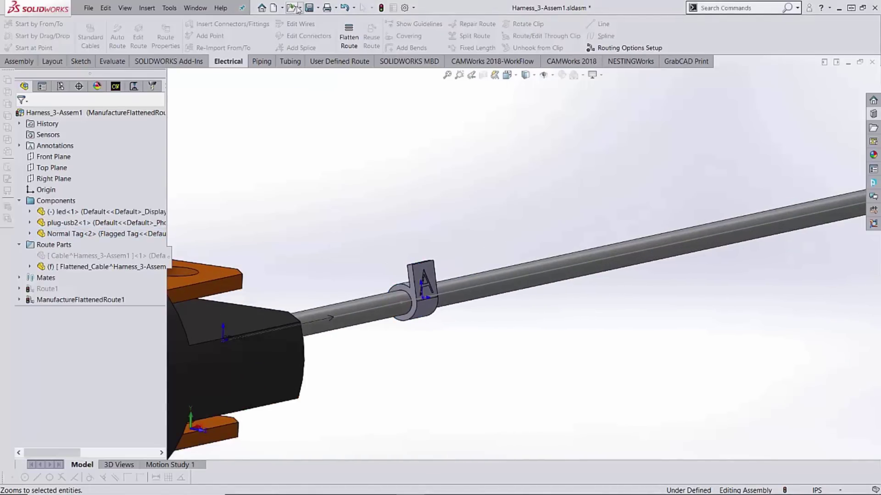
Create a new drawing from the harness assembly, accepting the drawing template.
{"action": "left_click", "coordinate": [282, 8]}
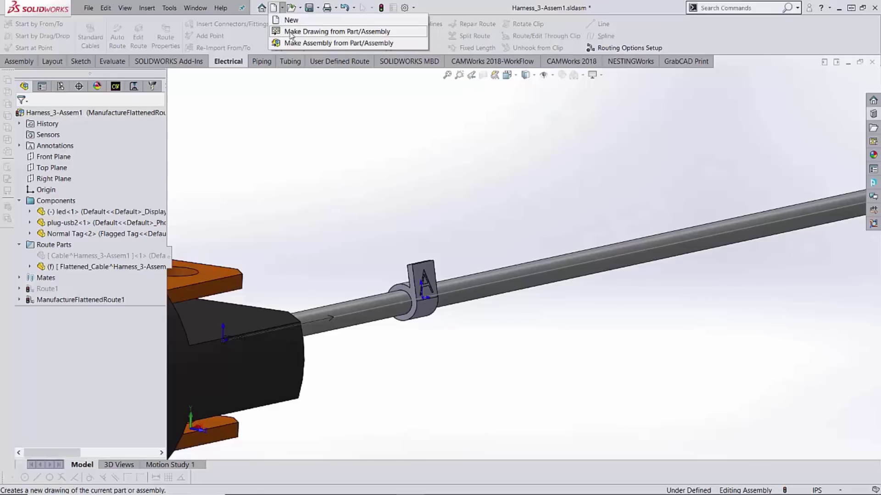
{"action": "left_click", "coordinate": [316, 27]}
{"action": "left_click", "coordinate": [505, 335]}
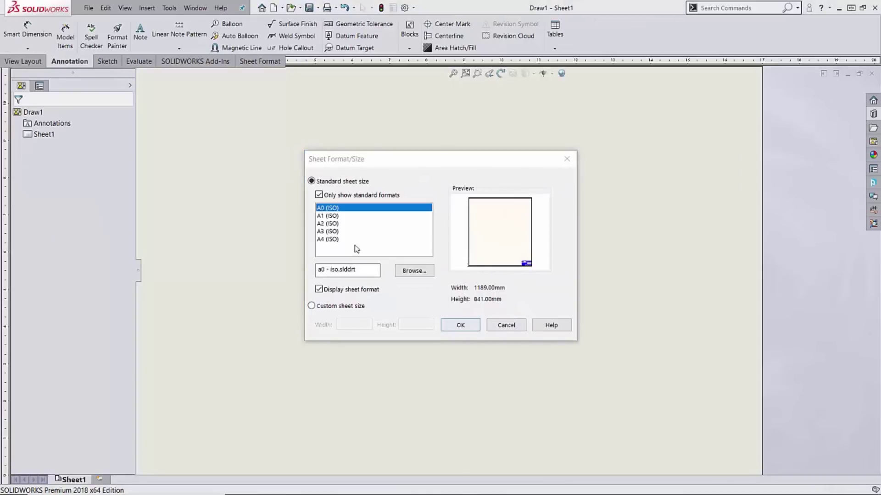
Choose the b - landscape.slddrt sheet format for the drawing sheet.
{"action": "left_click", "coordinate": [407, 277]}
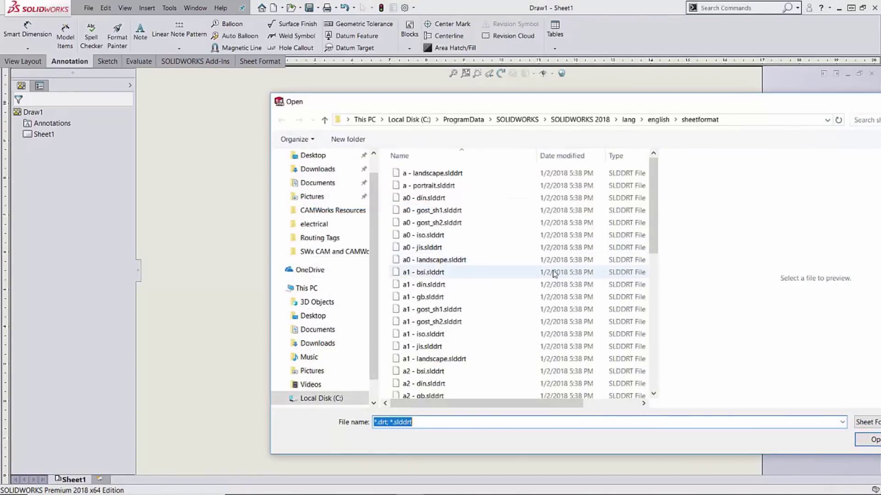
{"action": "scroll", "coordinate": [495, 268], "scroll_direction": "down", "scroll_amount": 9}
{"action": "double_click", "coordinate": [457, 356]}
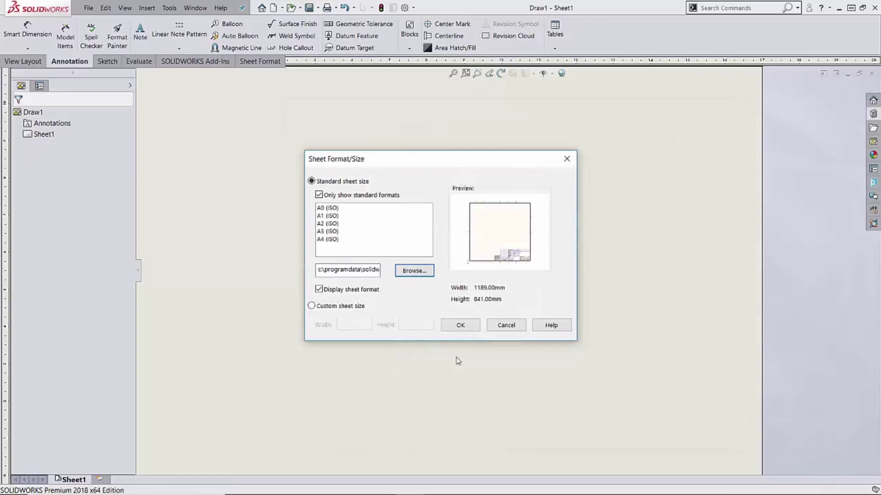
Place the harness Front view on the sheet with a custom 5:1 scale.
{"action": "left_click", "coordinate": [461, 326]}
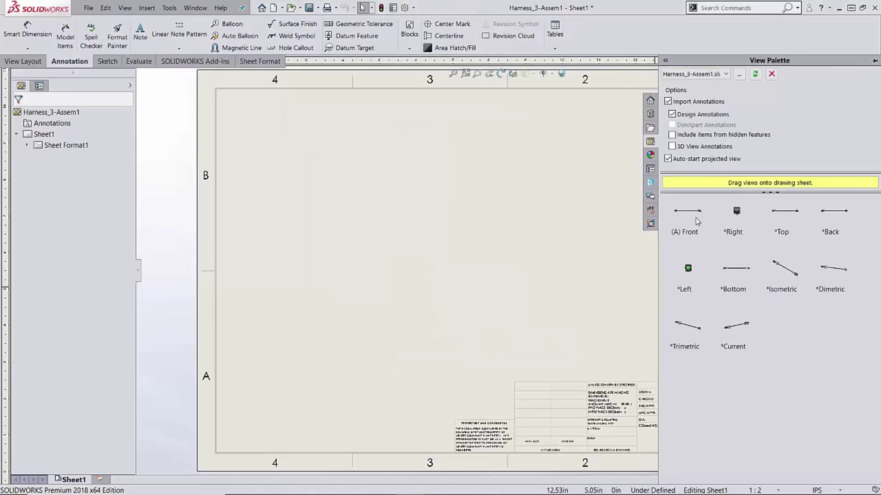
{"action": "left_click_drag", "start_coordinate": [696, 221], "coordinate": [417, 193]}
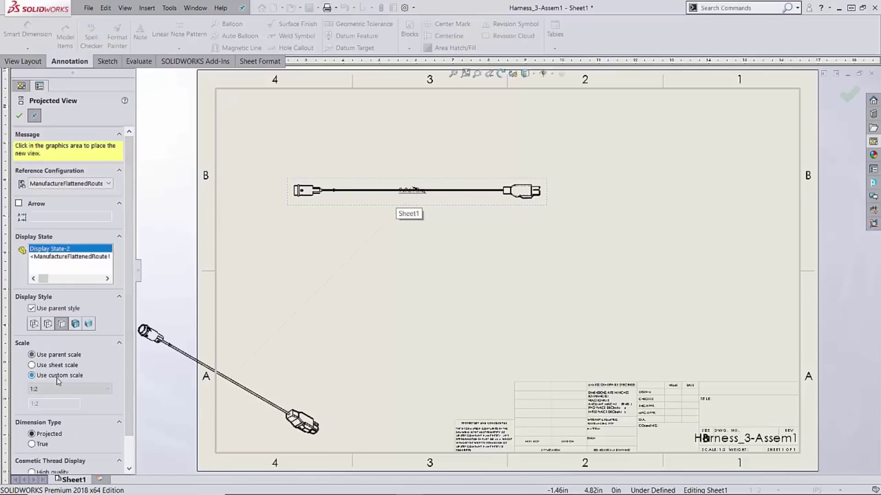
{"action": "left_click", "coordinate": [57, 376]}
{"action": "left_click", "coordinate": [69, 389]}
{"action": "left_click", "coordinate": [59, 356]}
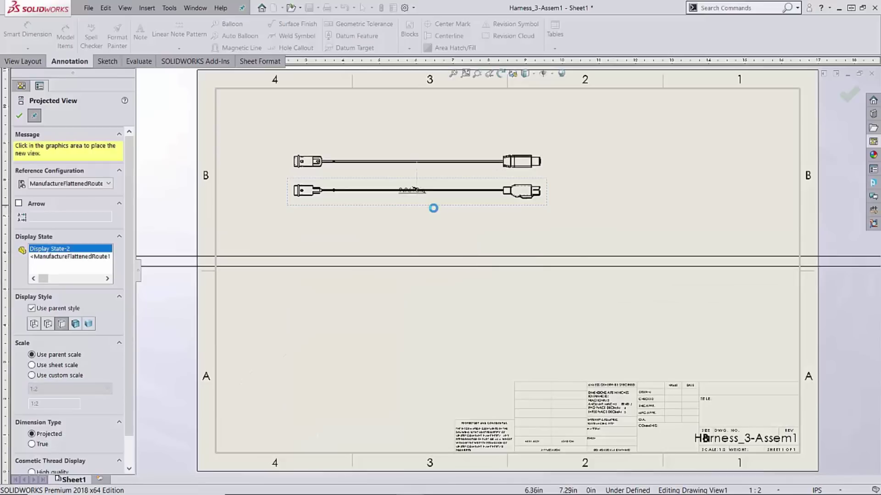
Delete the projected view and bring up Drawing View1's scale choices.
{"action": "left_click", "coordinate": [467, 261]}
{"action": "left_click", "coordinate": [432, 203]}
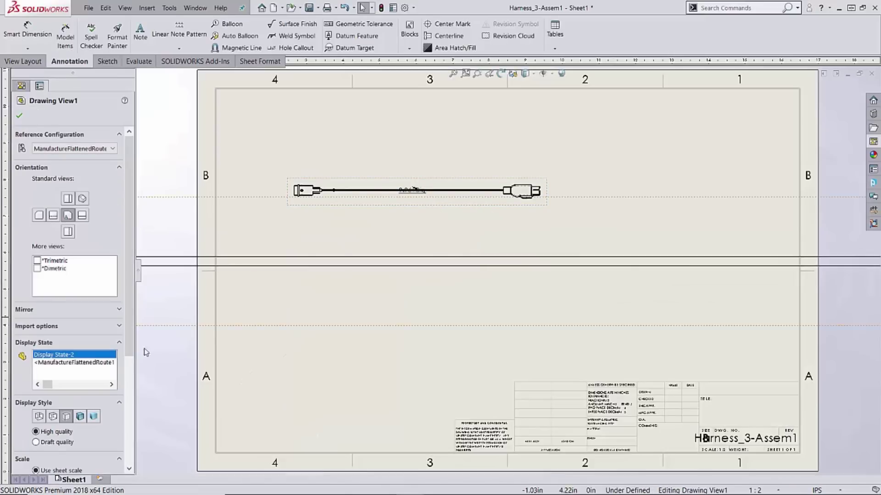
{"action": "scroll", "coordinate": [72, 400], "scroll_direction": "down", "scroll_amount": 5}
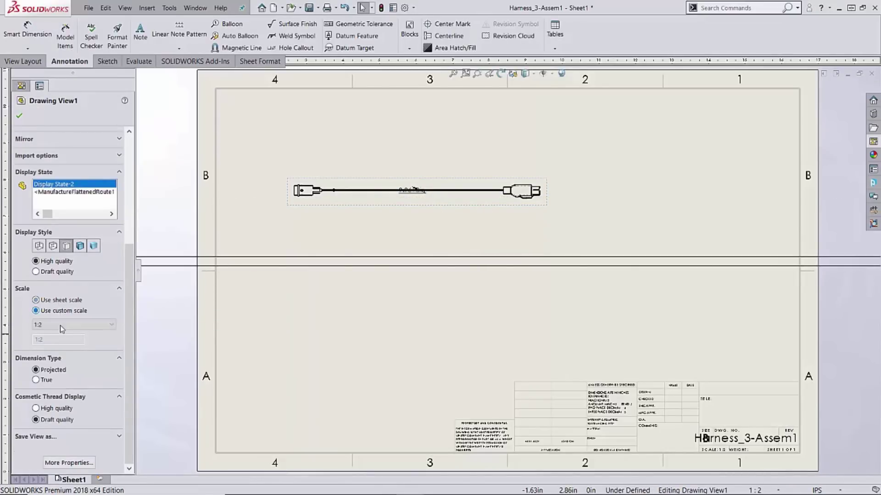
{"action": "left_click", "coordinate": [62, 329]}
Apply the 5:1 scale to the front view, then zoom around the A tag clip to inspect it.
{"action": "left_click", "coordinate": [55, 403]}
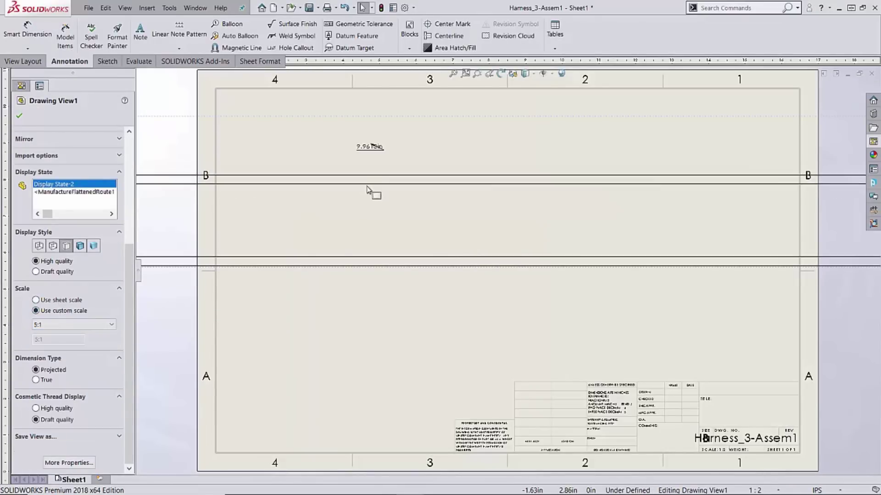
{"action": "key", "text": "f"}
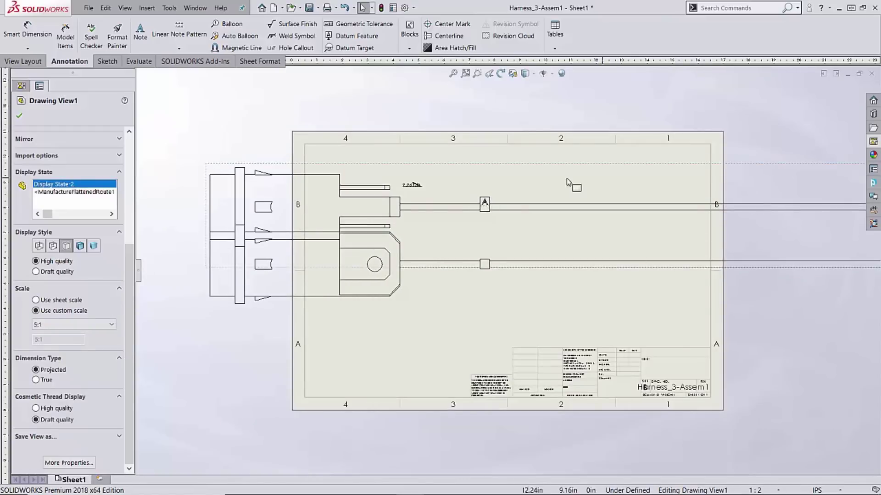
{"action": "scroll", "coordinate": [408, 222], "scroll_direction": "down", "scroll_amount": 4}
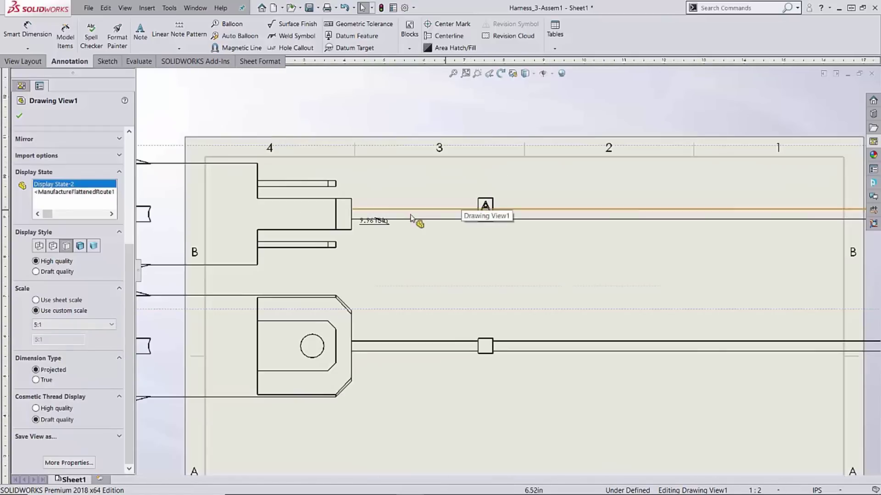
{"action": "scroll", "coordinate": [593, 226], "scroll_direction": "down", "scroll_amount": 3}
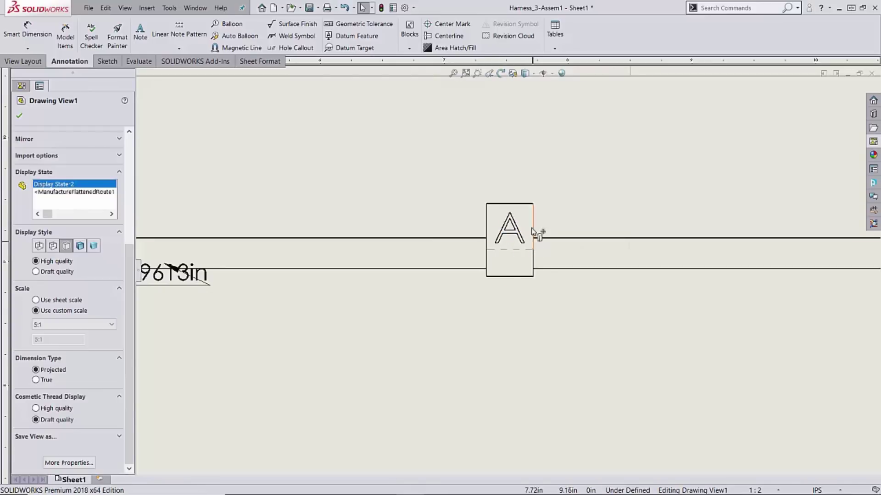
{"action": "scroll", "coordinate": [517, 225], "scroll_direction": "up", "scroll_amount": 5}
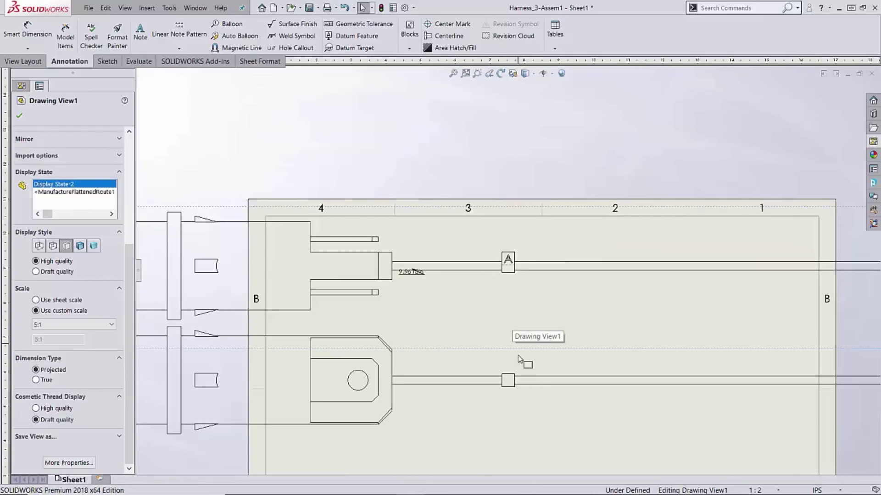
{"action": "scroll", "coordinate": [511, 261], "scroll_direction": "up", "scroll_amount": 1}
{"action": "scroll", "coordinate": [510, 262], "scroll_direction": "down", "scroll_amount": 1}
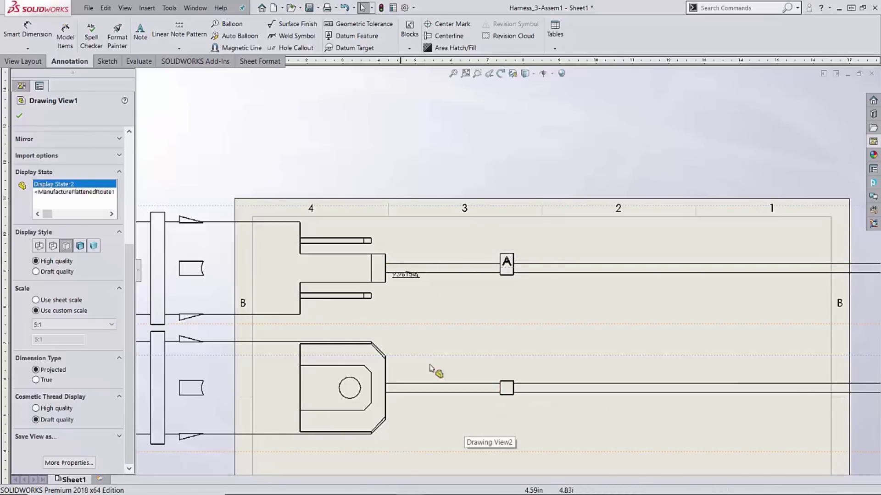
{"action": "scroll", "coordinate": [574, 250], "scroll_direction": "down", "scroll_amount": 4}
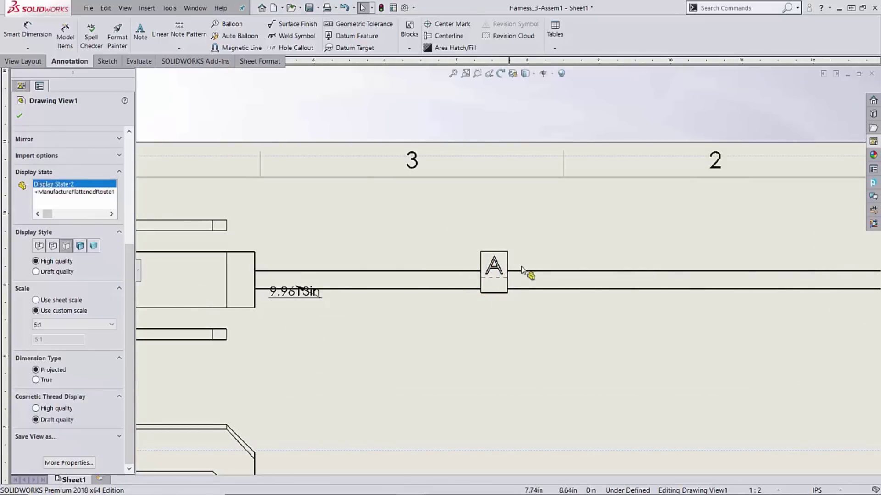
{"action": "scroll", "coordinate": [645, 335], "scroll_direction": "up", "scroll_amount": 6}
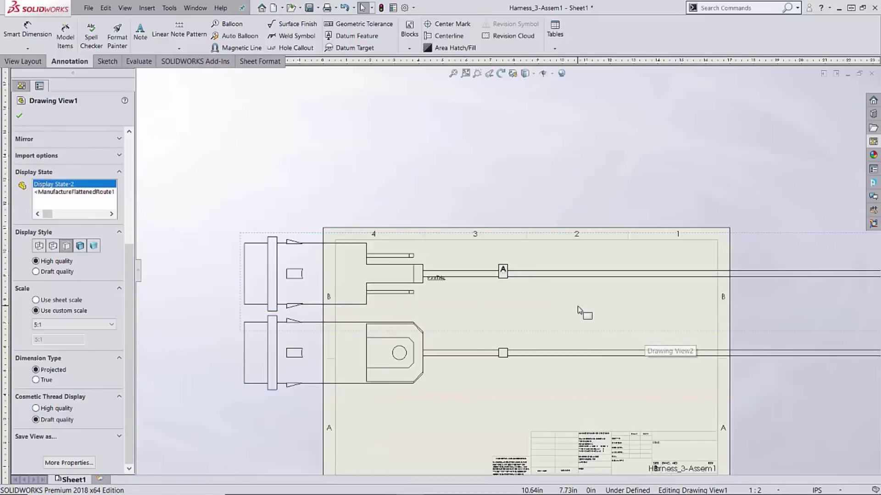